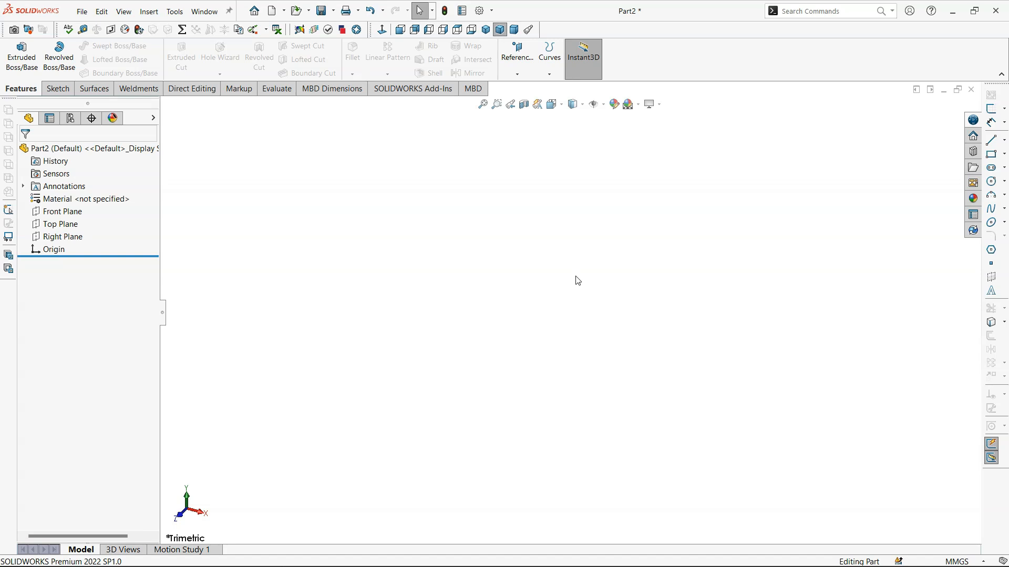
- Sketch a circle about 47 mm in diameter on the Top Plane, centred on the origin
left_click(69, 223)
left_click(84, 198)
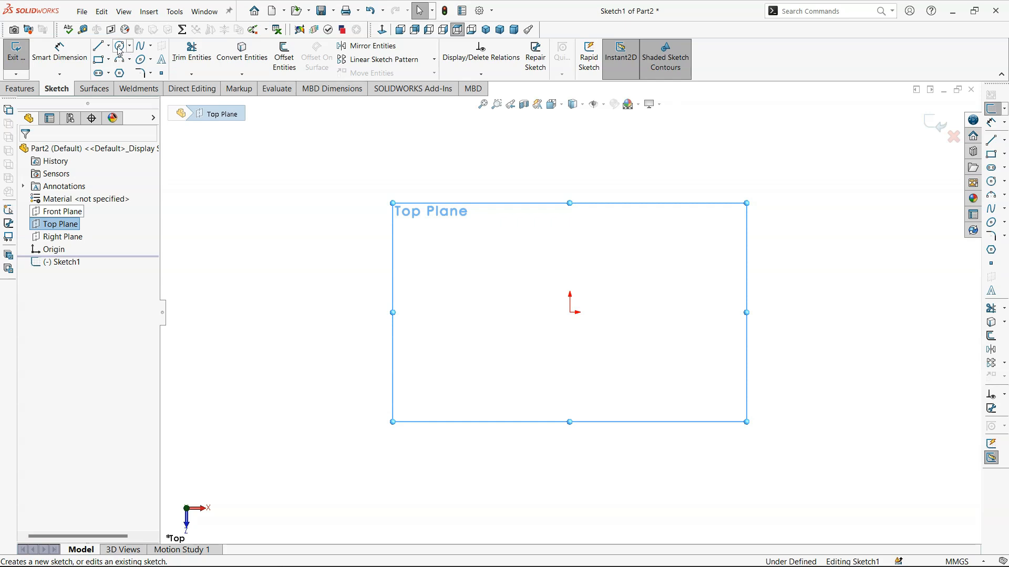
left_click(119, 48)
left_click(570, 312)
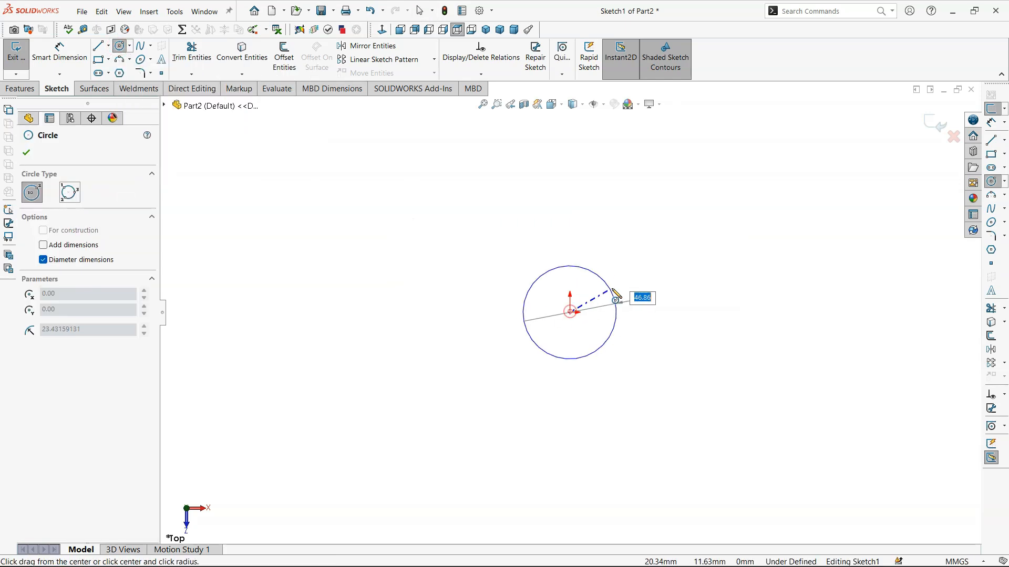
left_click(616, 297)
key("Escape")
- Extrude the circle 70 mm as a mid-plane boss to form a solid cylinder
left_click(17, 86)
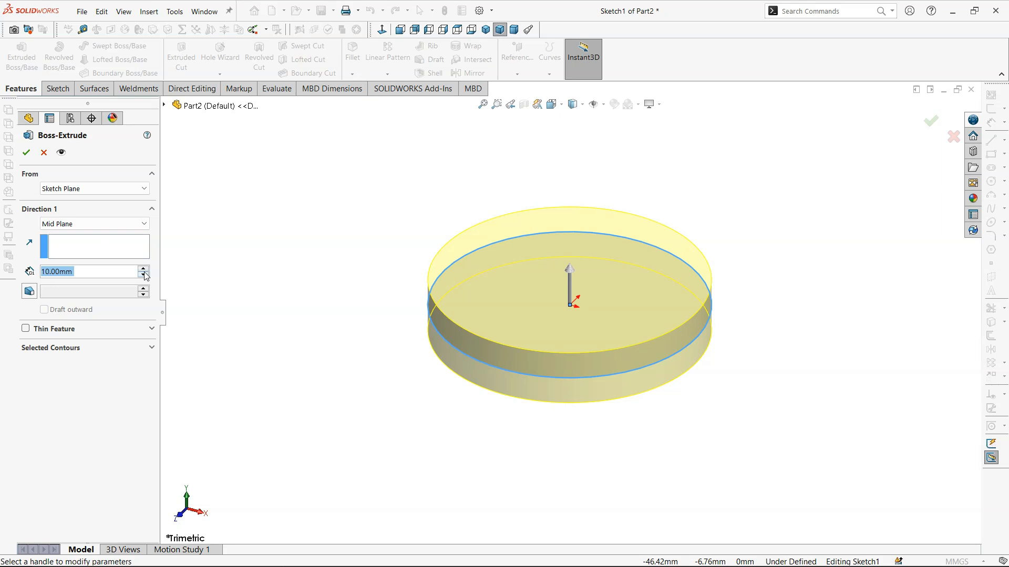
left_click(143, 269)
left_click(144, 268)
left_click(144, 268)
left_click(144, 269)
left_click(143, 268)
left_click(143, 269)
left_click(27, 157)
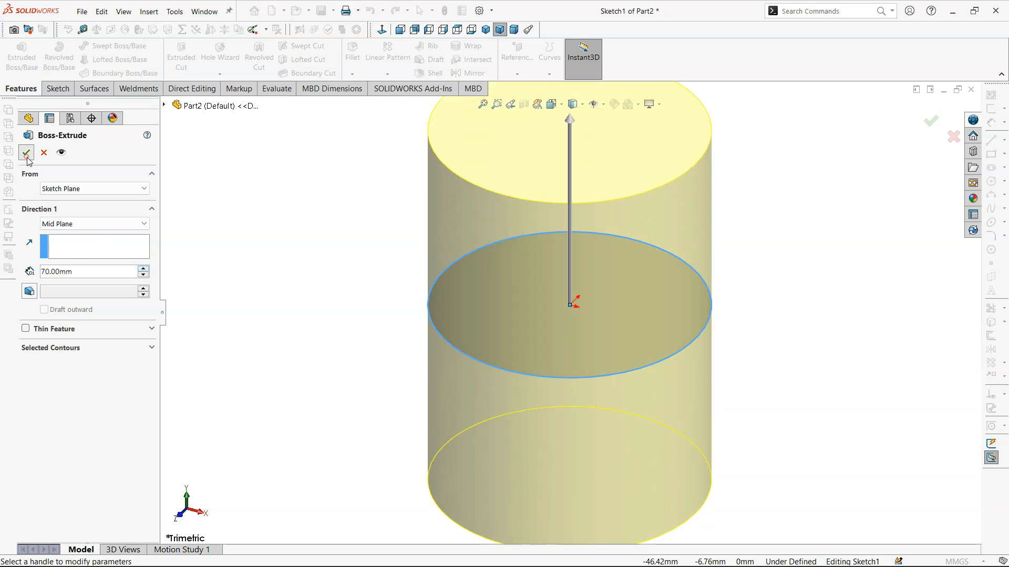
left_click(317, 208)
- Start a Dome feature on the cylinder's upper flat face and set its height to 30 mm
scroll(530, 239, "up", 5)
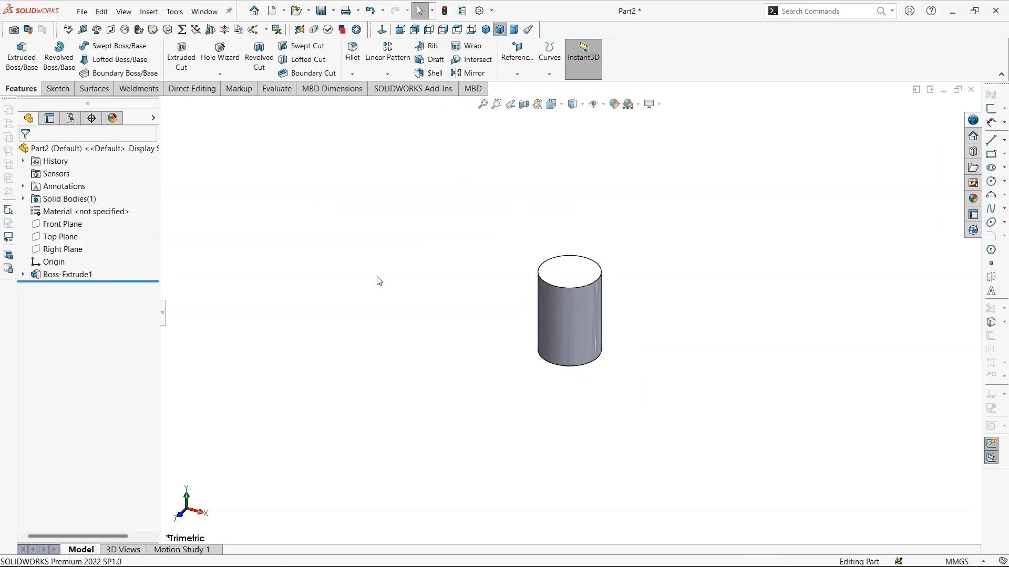
scroll(625, 292, "down", 5)
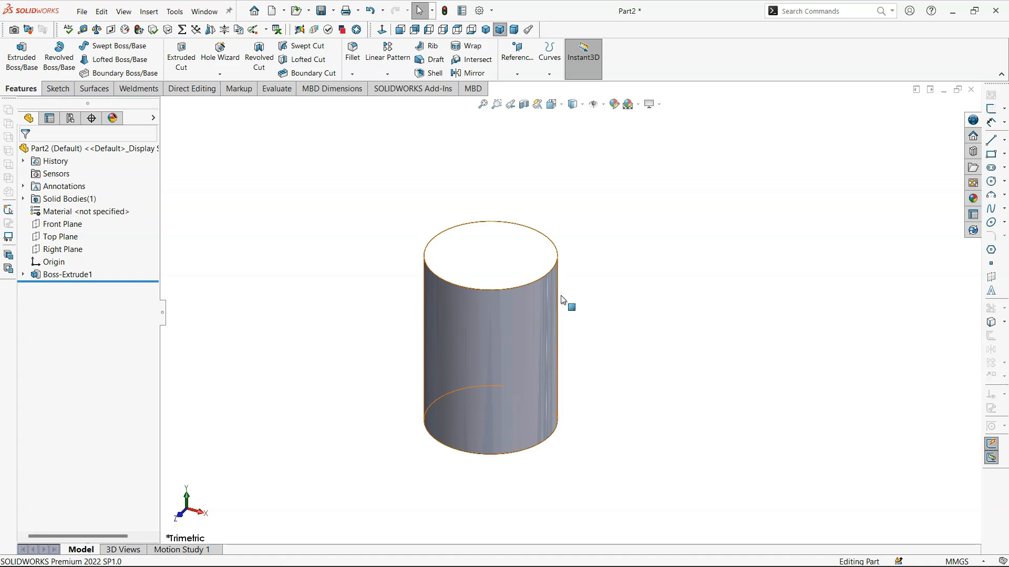
left_click(523, 268)
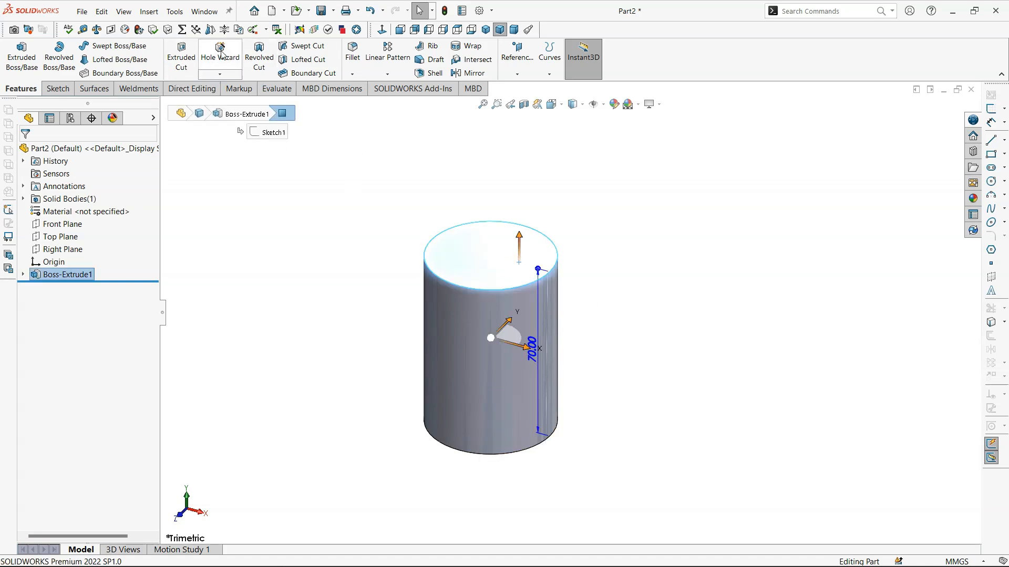
left_click(150, 11)
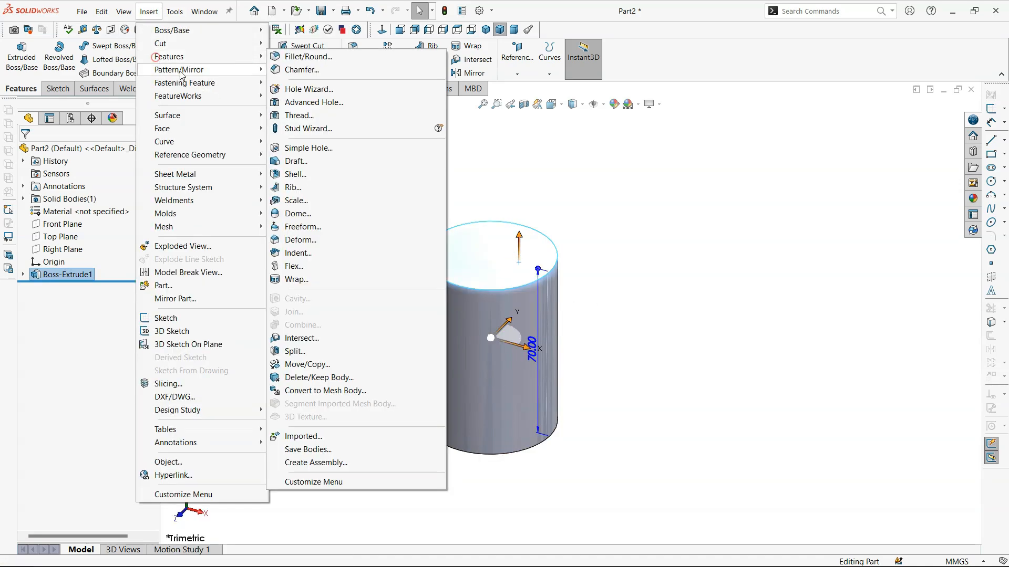
left_click(298, 213)
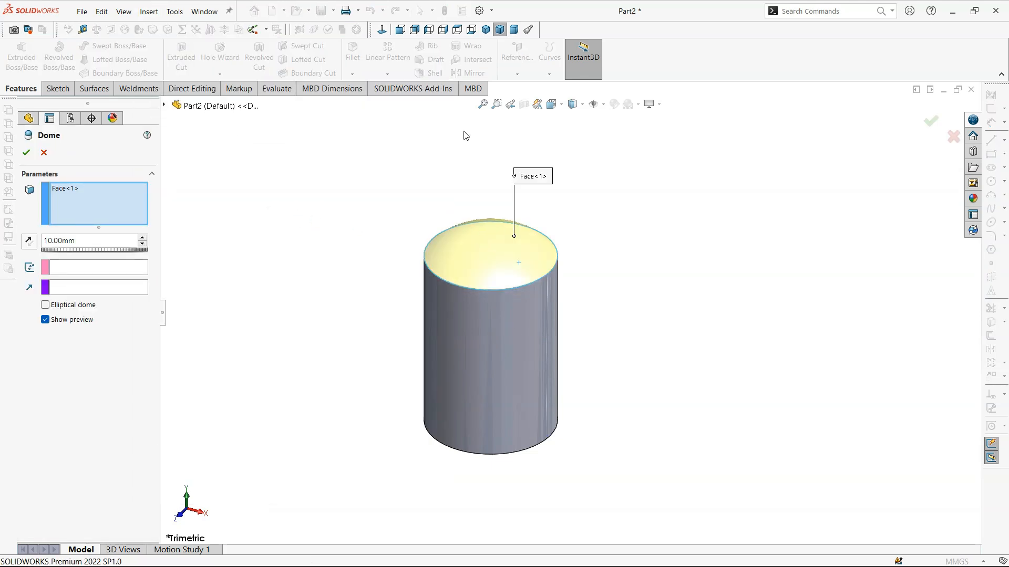
scroll(512, 223, "down", 5)
scroll(525, 244, "up", 4)
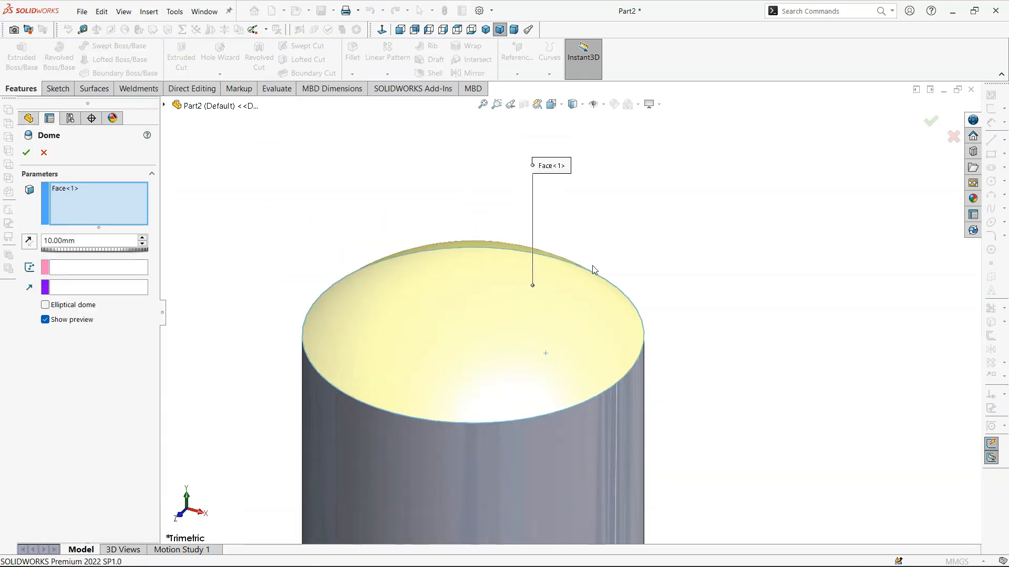
scroll(586, 220, "up", 1)
middle_click_drag(586, 220, 501, 222)
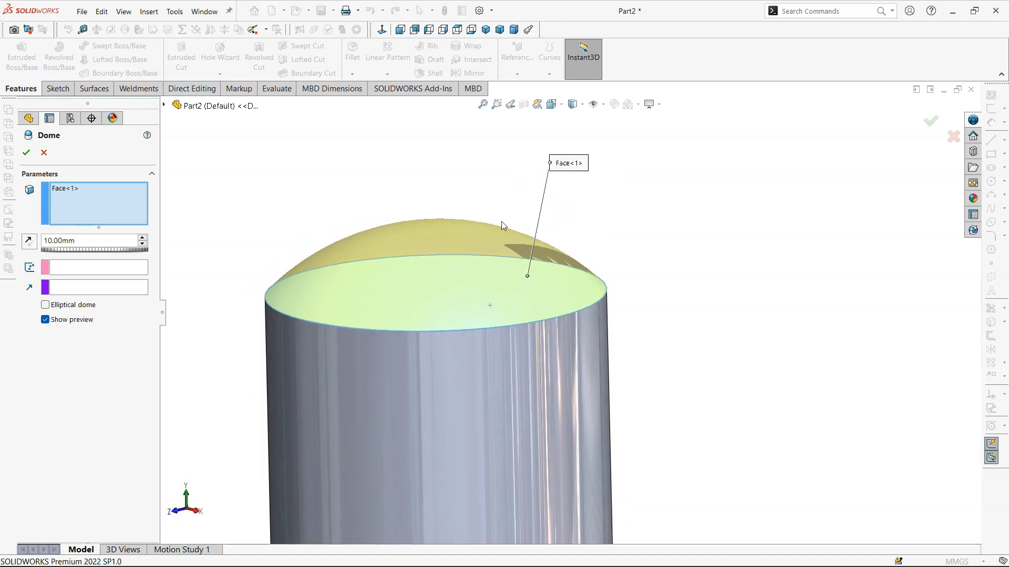
left_click(142, 238)
left_click(142, 238)
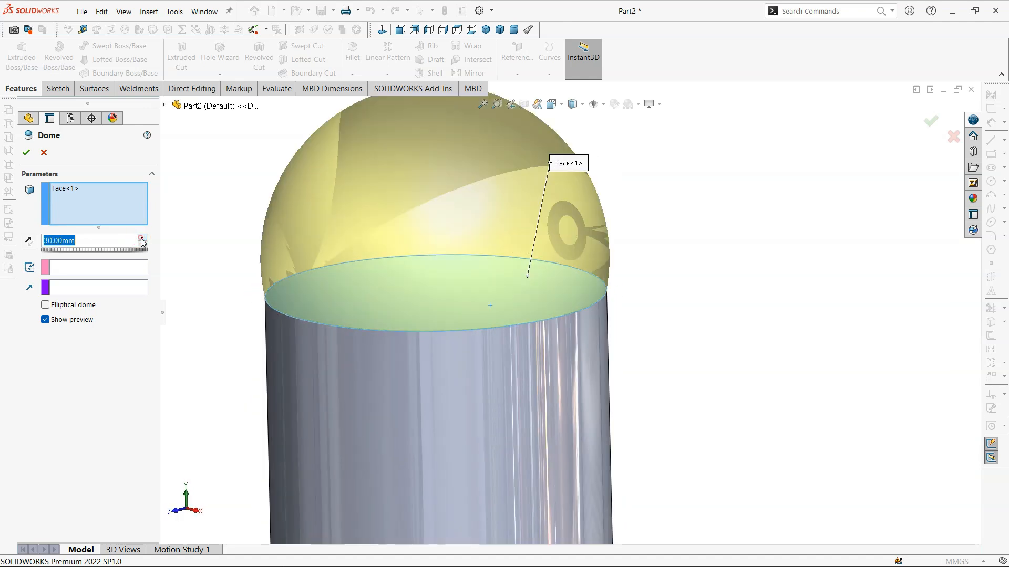
- Check the dome preview from the side, make it an elliptical dome, and create the feature
scroll(403, 269, "up", 6)
scroll(602, 349, "down", 4)
middle_click_drag(589, 340, 586, 294)
left_click(445, 29)
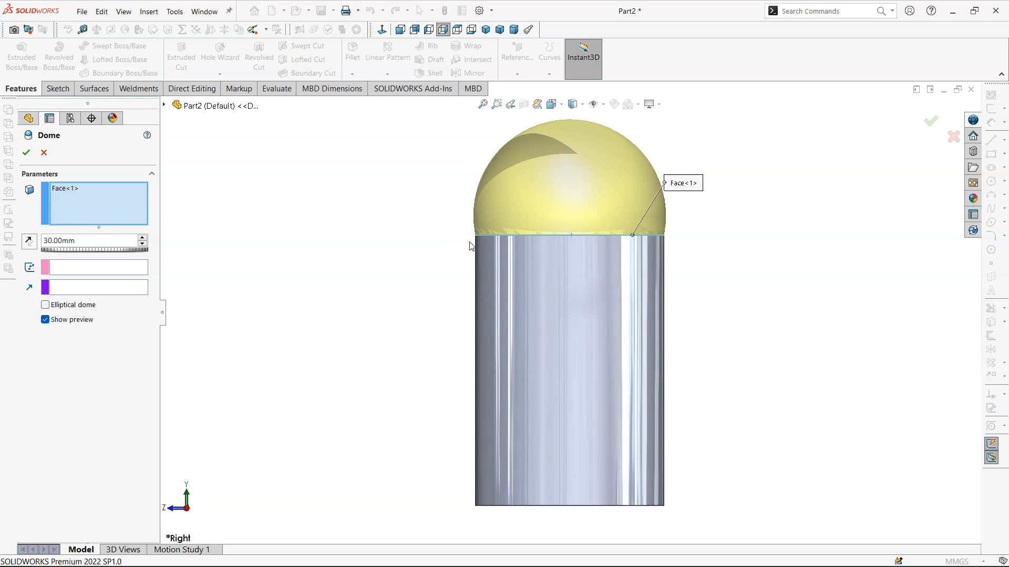
scroll(626, 227, "down", 3)
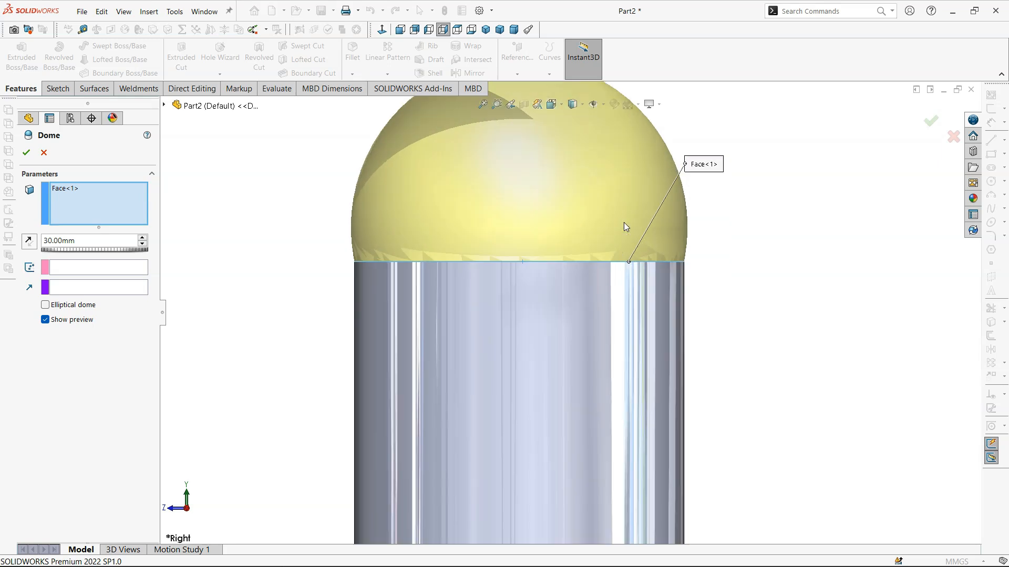
left_click(45, 305)
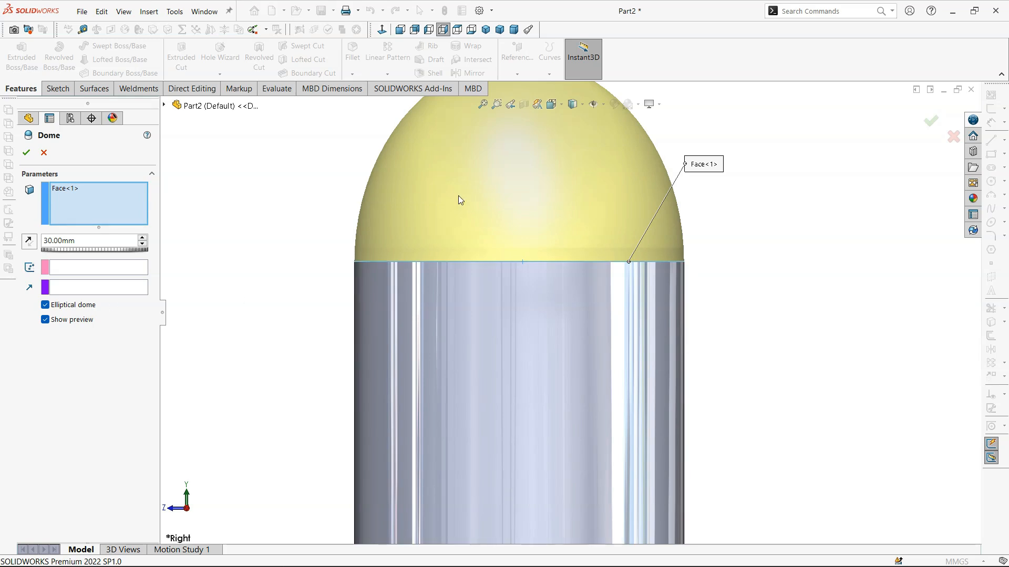
scroll(569, 310, "up", 4)
left_click(29, 155)
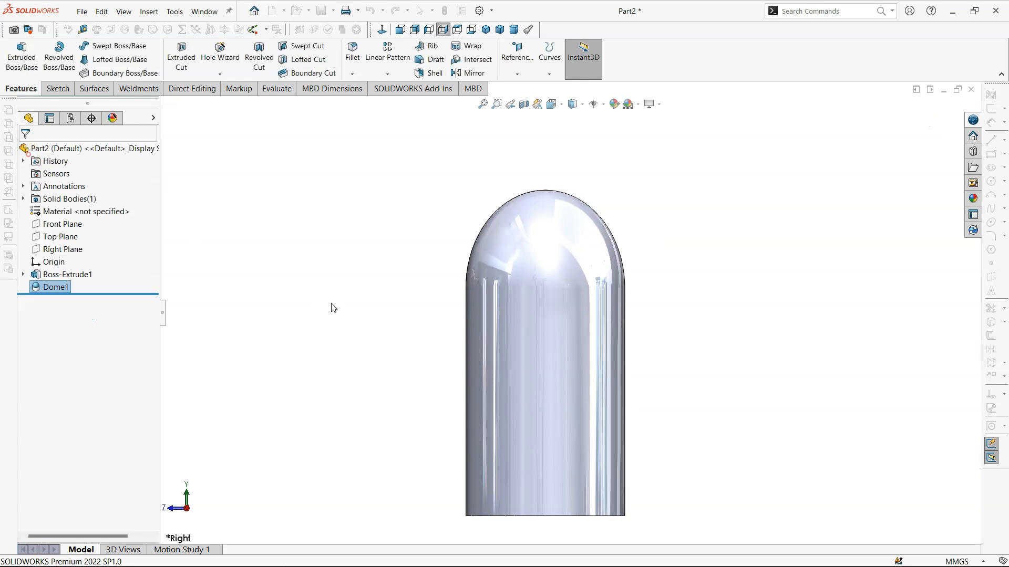
left_click(332, 304)
left_click(499, 30)
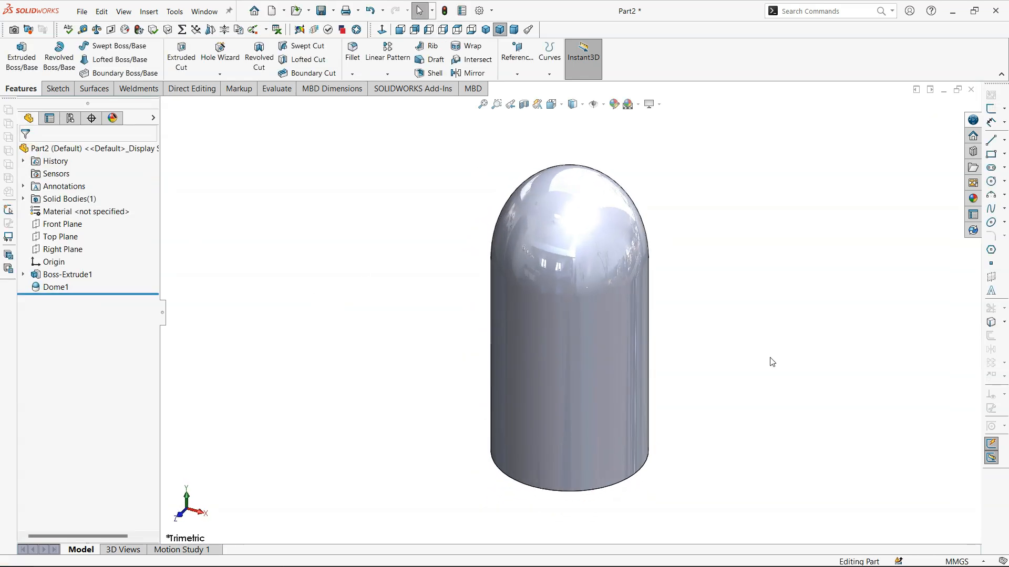
- Edit the dome to turn off the elliptical option and inspect its profile in the Right view
middle_click_drag(752, 360, 578, 289)
left_click(56, 287)
left_click(64, 258)
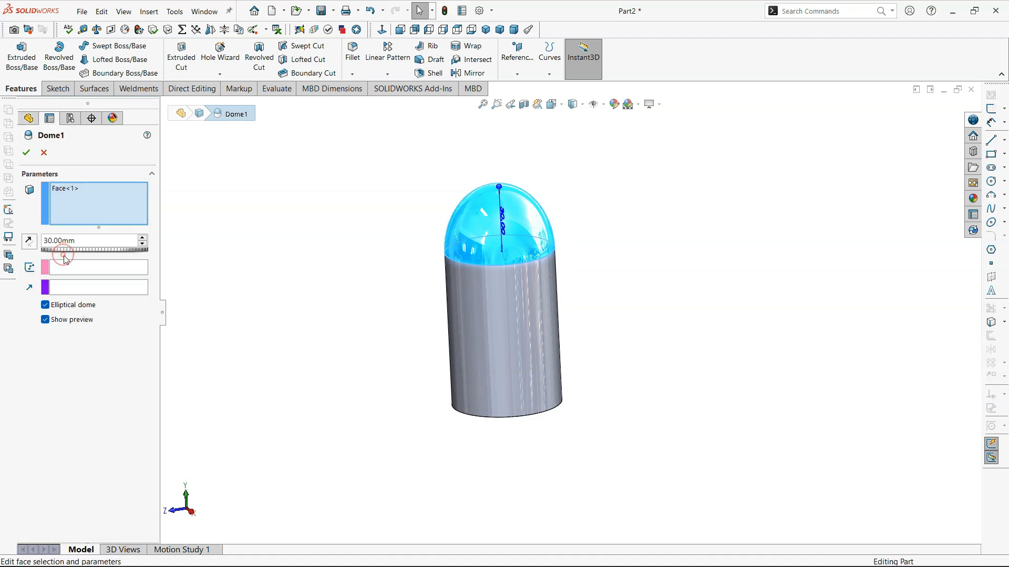
left_click(70, 308)
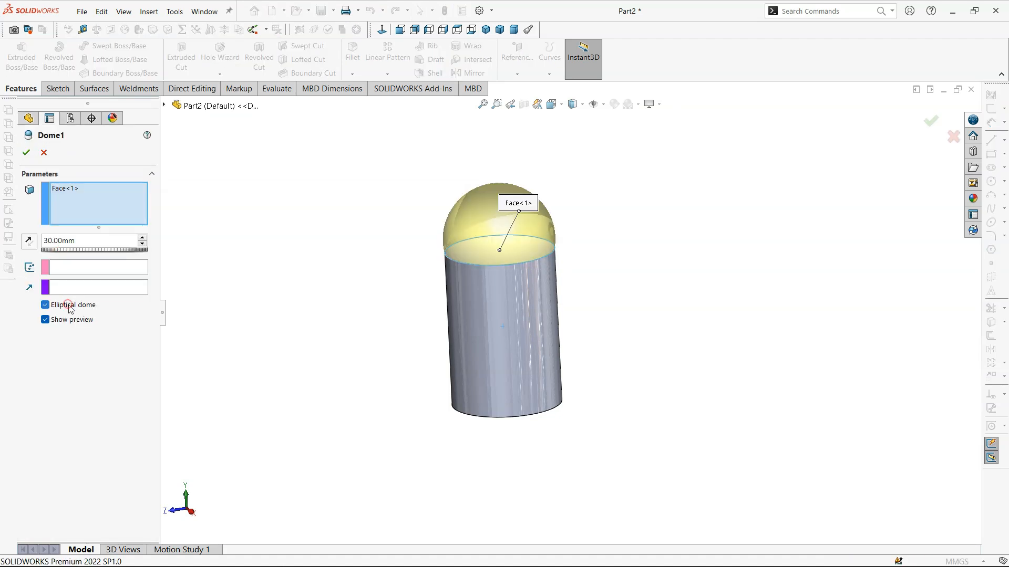
left_click(27, 152)
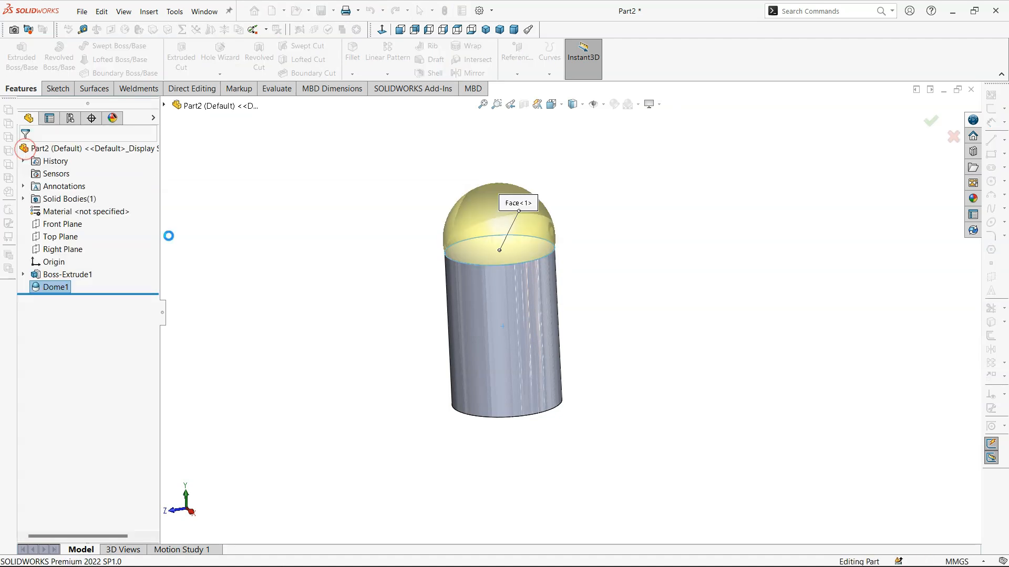
left_click(443, 30)
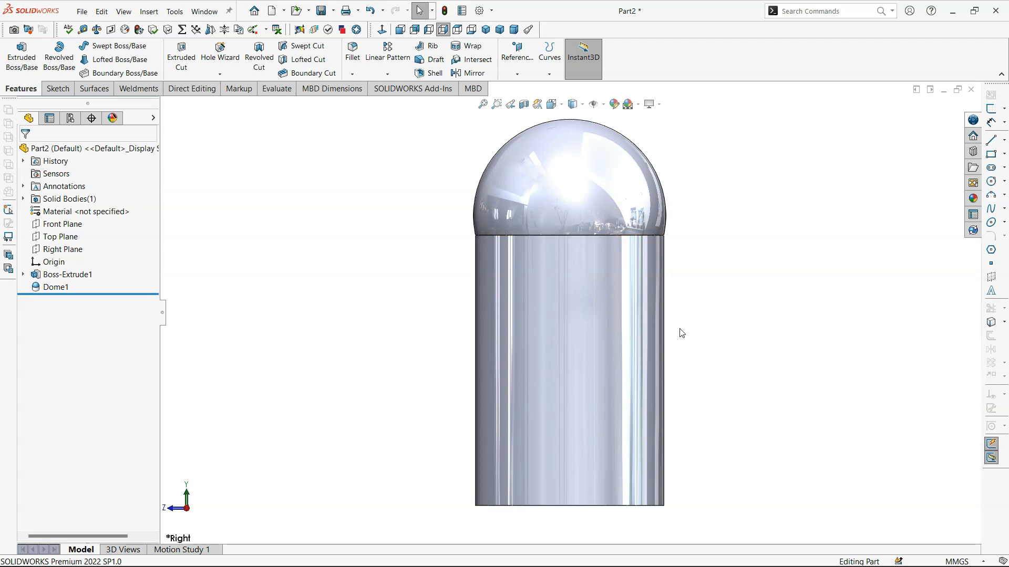
scroll(626, 226, "down", 5)
scroll(446, 375, "up", 5)
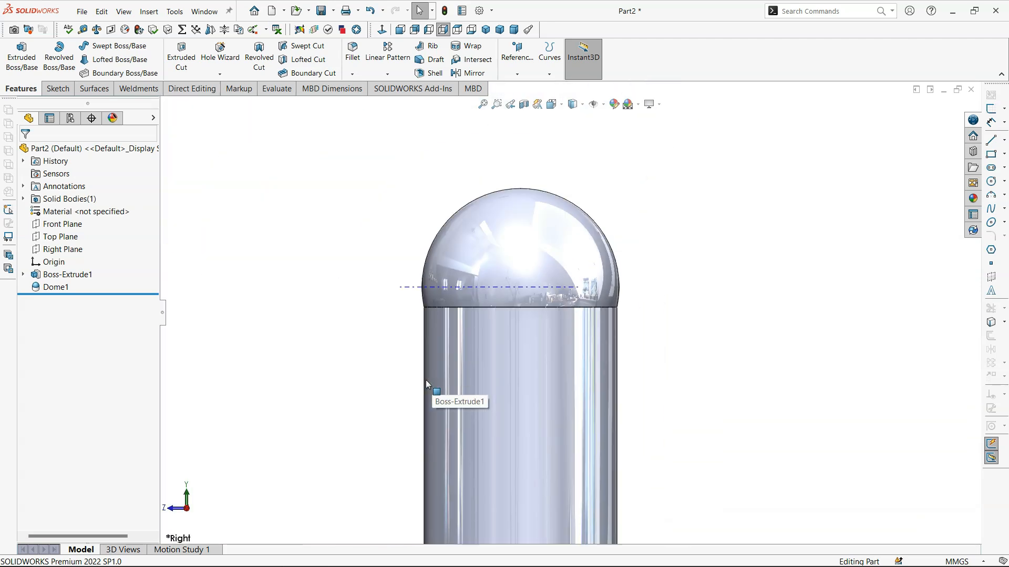
scroll(426, 380, "up", 5)
scroll(580, 367, "down", 4)
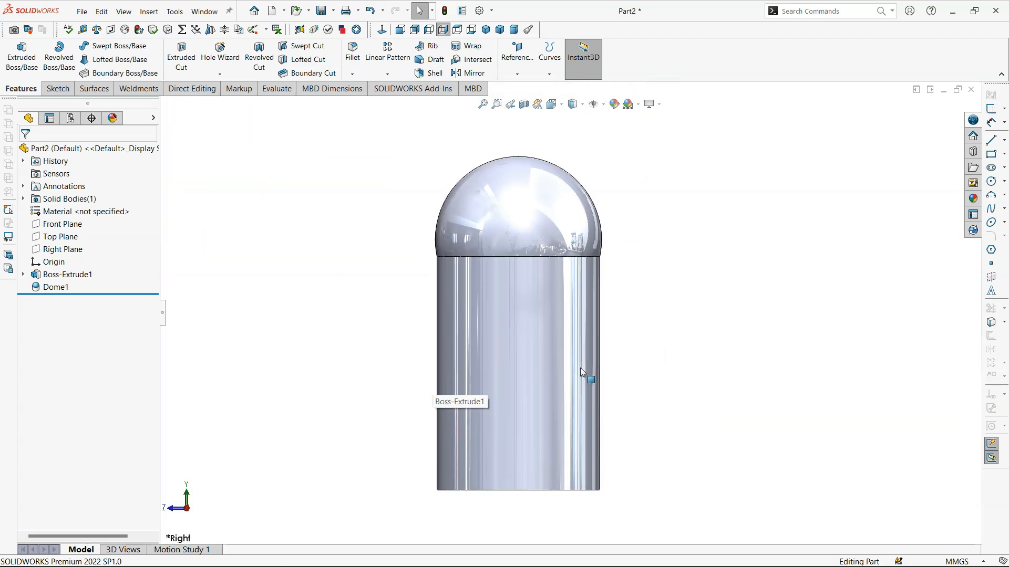
- Edit the dome again to re-enable the elliptical option and return to the trimetric view
left_click(56, 288)
left_click(65, 259)
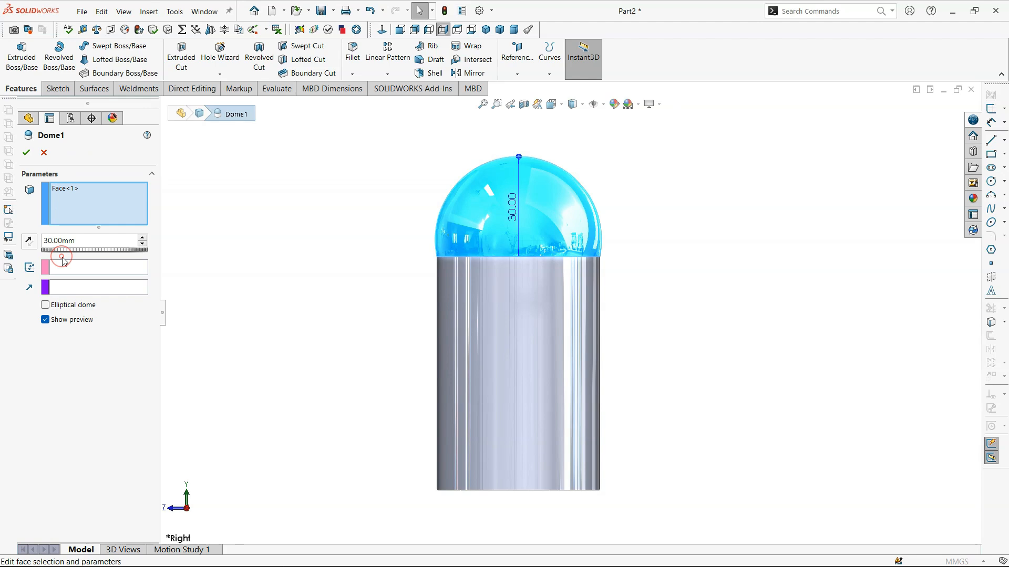
left_click(70, 305)
left_click(27, 156)
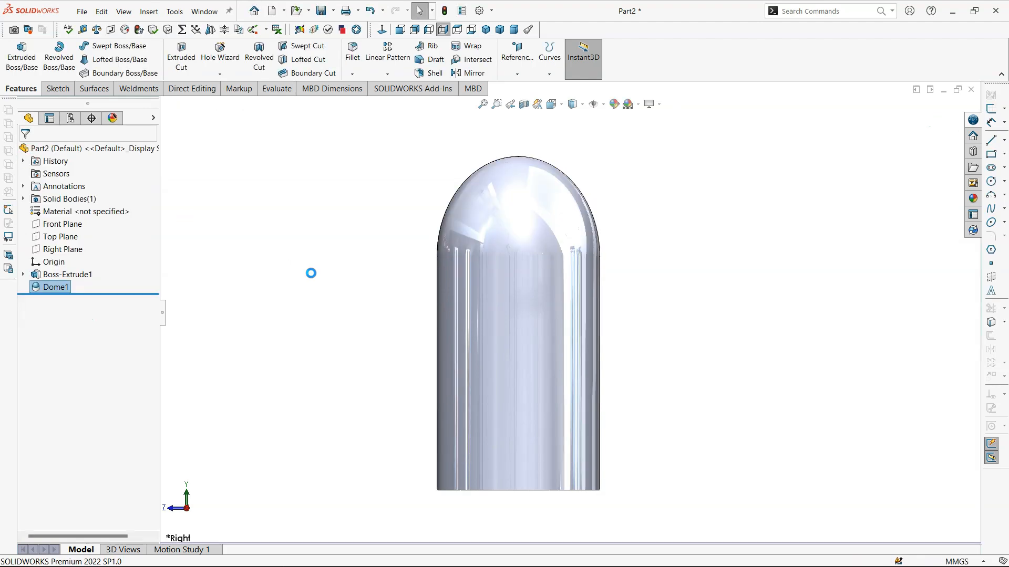
left_click(310, 273)
right_click_drag(294, 306, 413, 198)
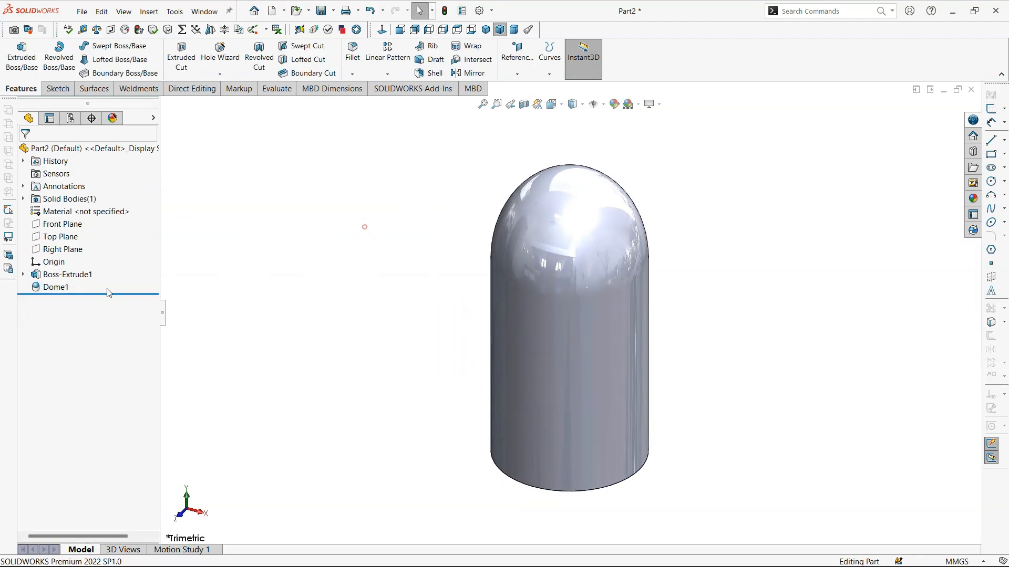
- Edit the dome and reverse its direction so it cuts a concave recess into the cylinder
left_click(65, 289)
left_click(66, 260)
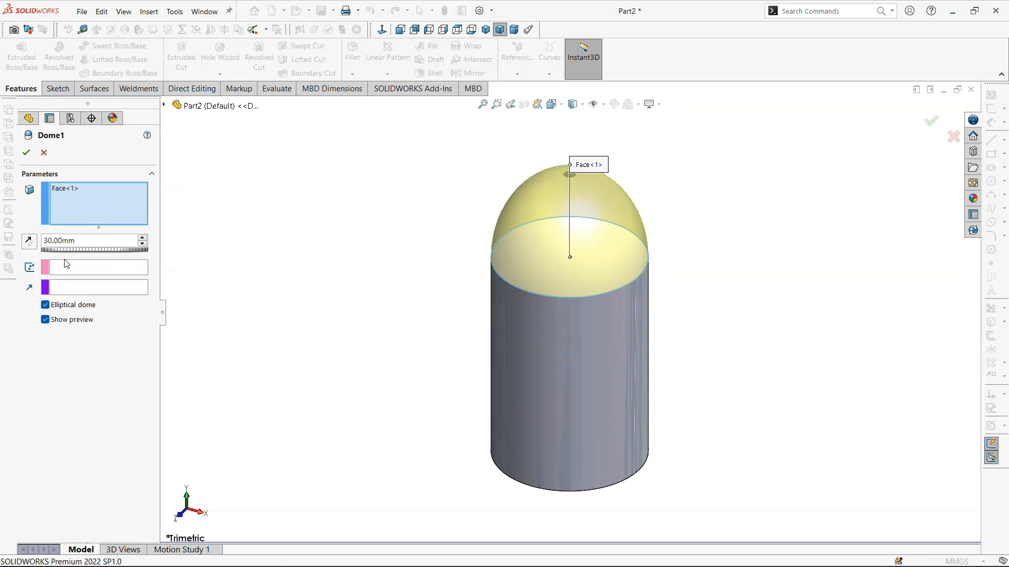
left_click(29, 242)
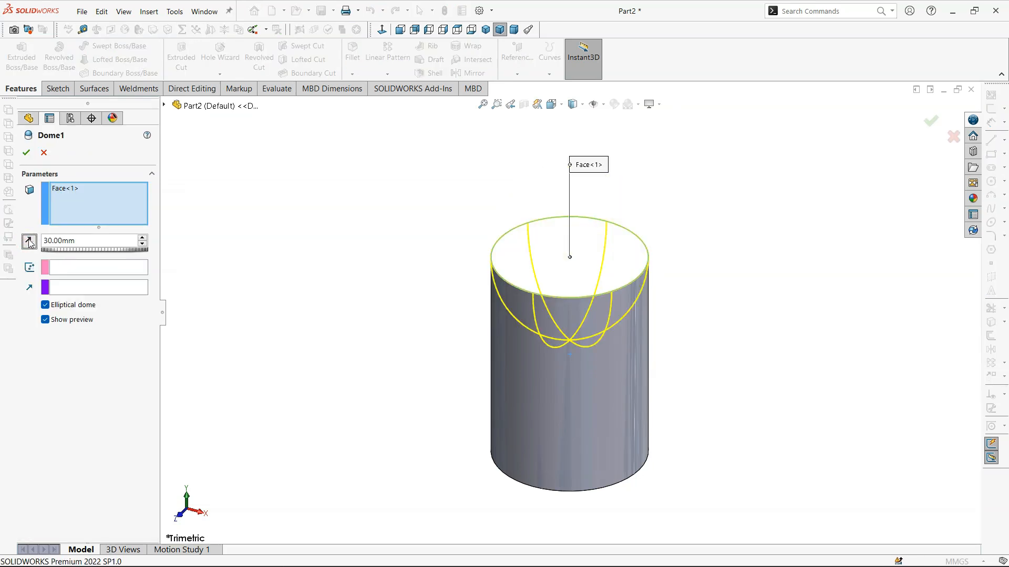
left_click(26, 155)
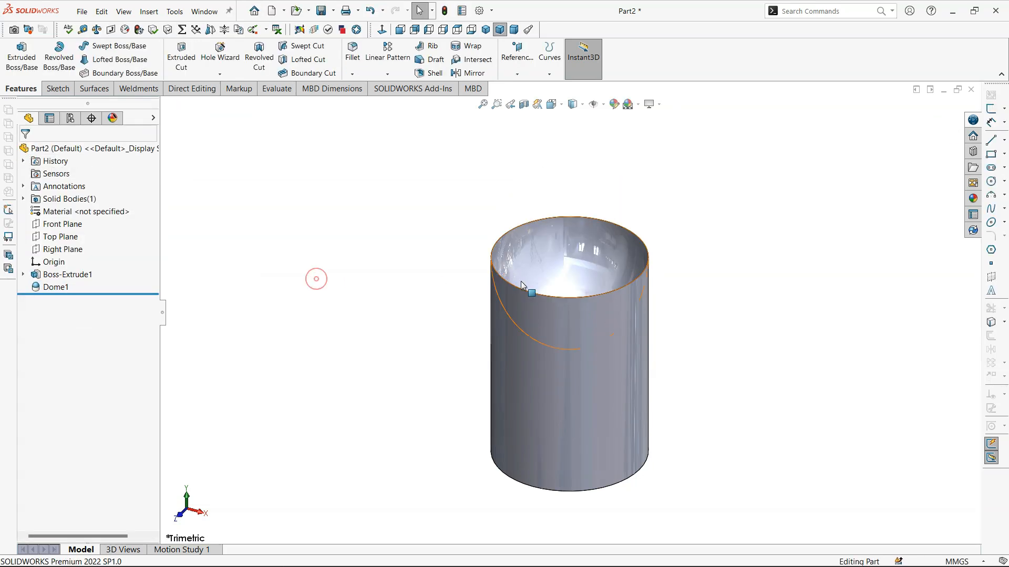
- Examine the concave dome's internal profile using a section view through the Front Plane, then close the section view
scroll(521, 282, "down", 4)
middle_click_drag(528, 289, 560, 266)
scroll(654, 450, "up", 6)
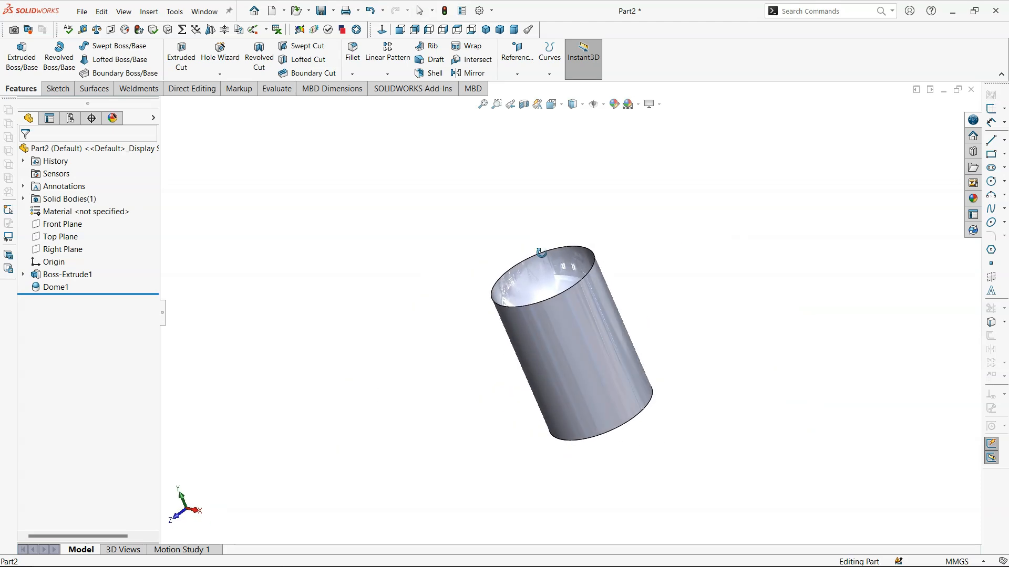
left_click(525, 107)
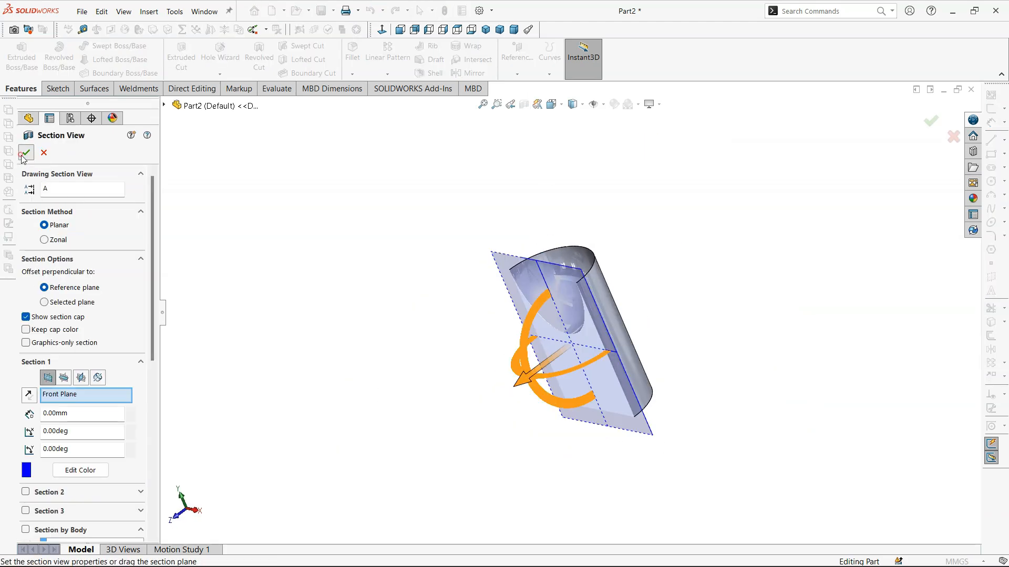
left_click(26, 152)
middle_click_drag(430, 304, 590, 360)
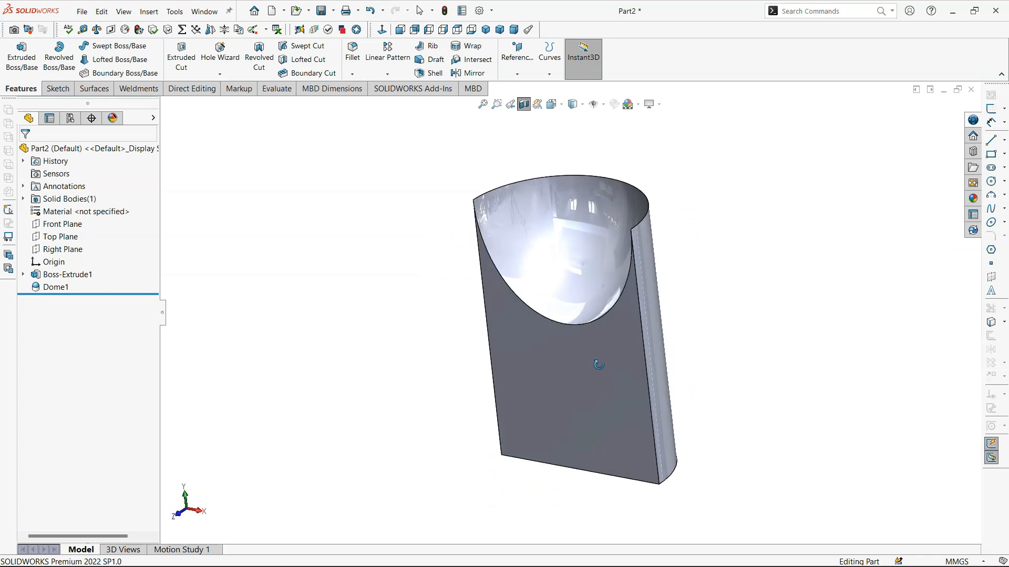
left_click(524, 104)
- Try the concave dome with the elliptical option off and its height lowered to 20 mm, then discard the edit
left_click(57, 288)
left_click(67, 261)
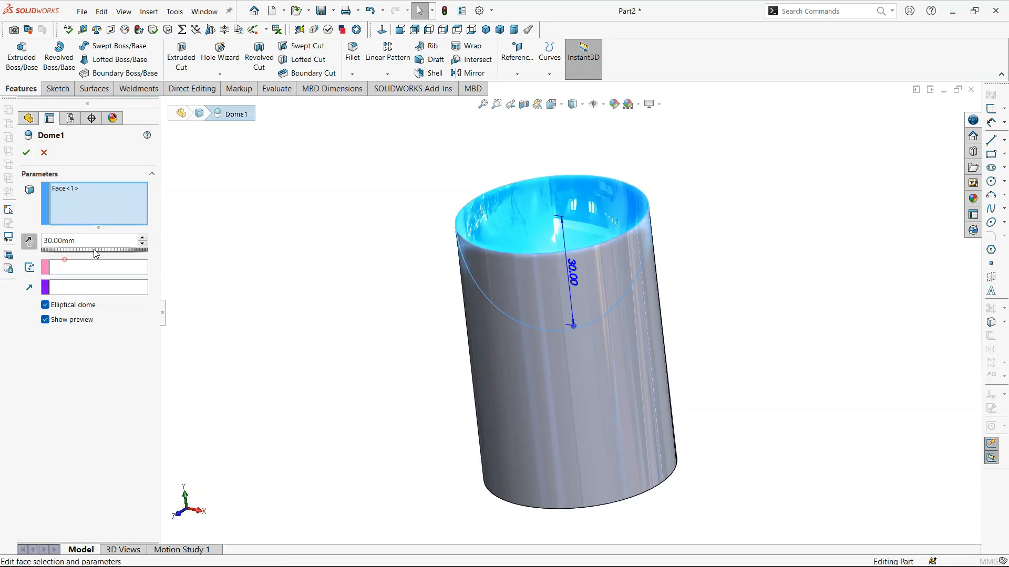
left_click(31, 152)
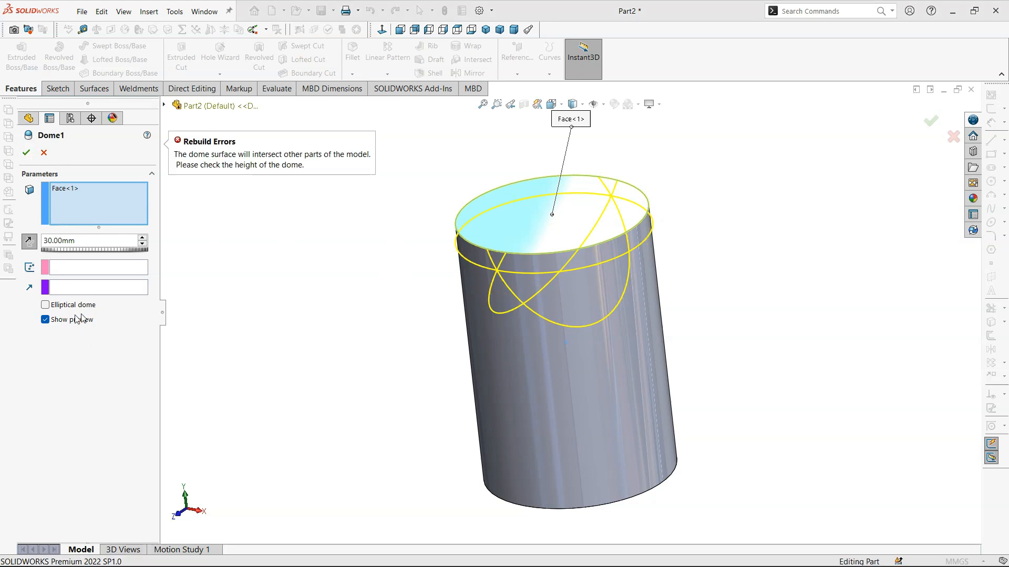
left_click(141, 245)
left_click(141, 245)
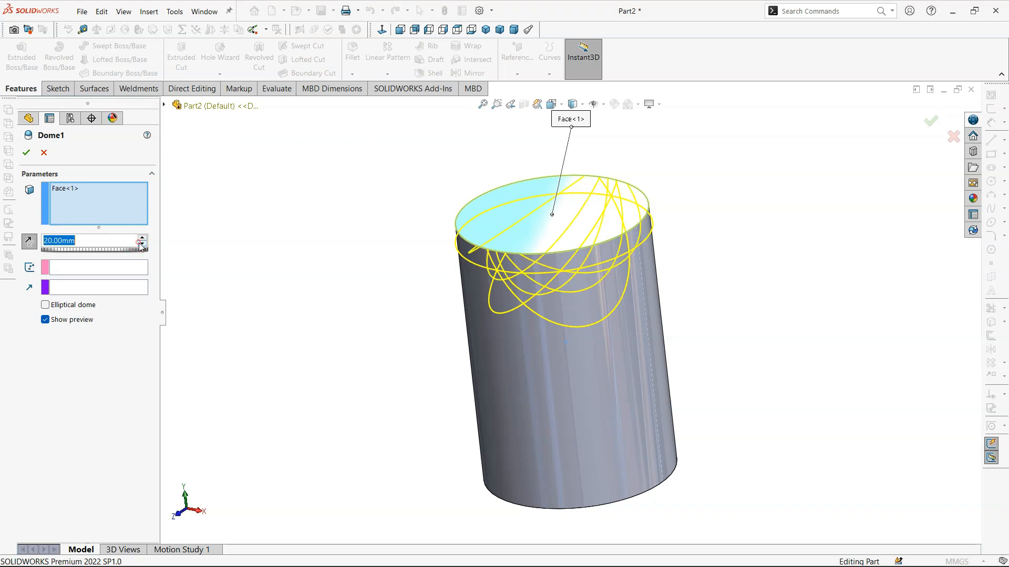
left_click(43, 153)
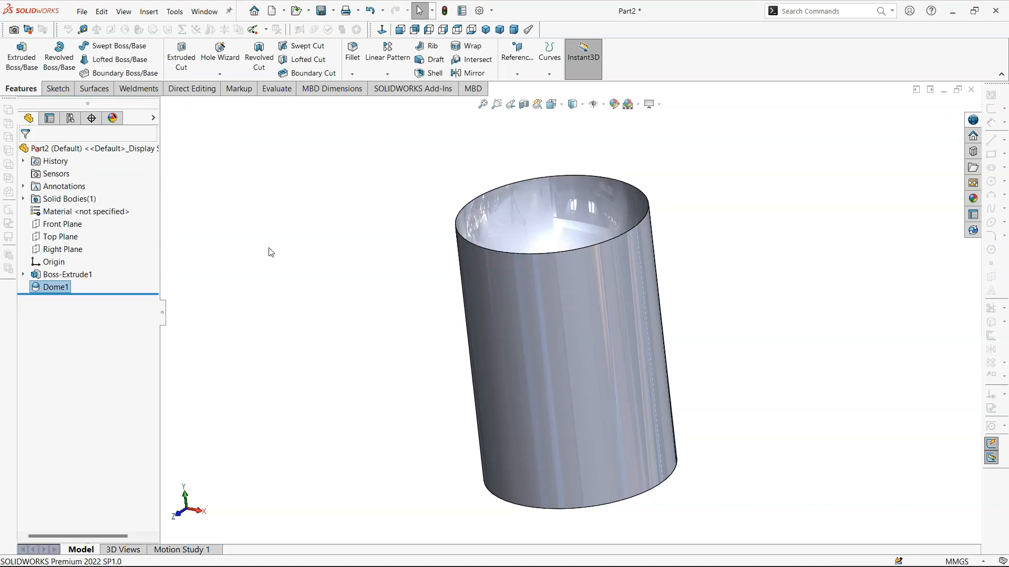
- Roll the model back above the cylinder extrusion and start a new sketch on the Front Plane
left_click_drag(78, 293, 77, 281)
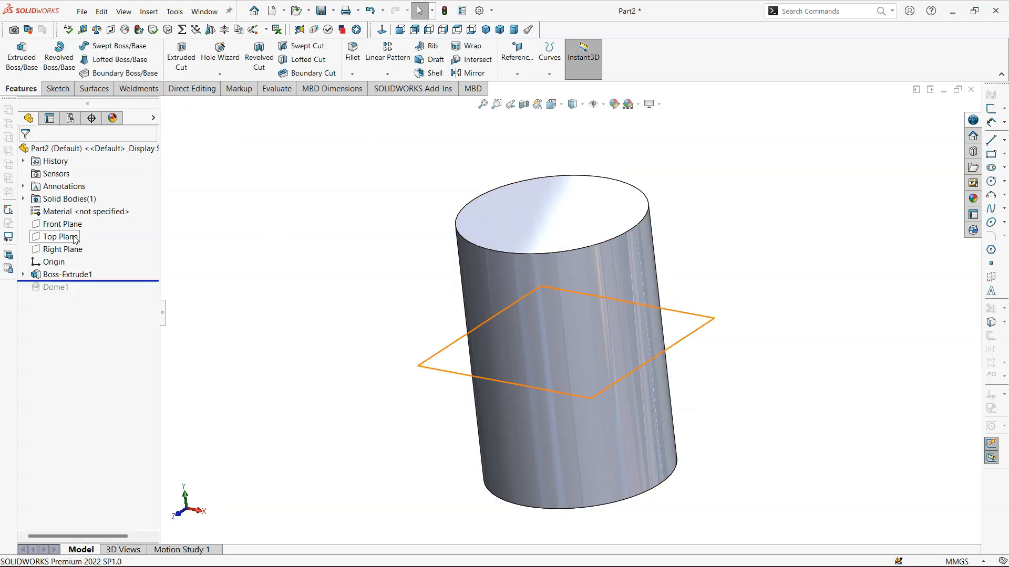
left_click(72, 238)
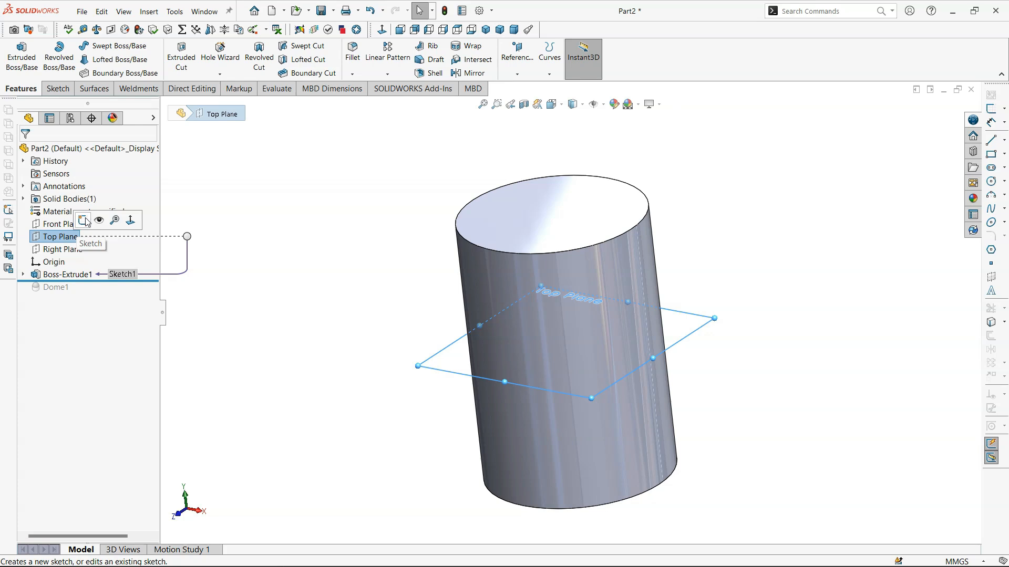
left_click(337, 293)
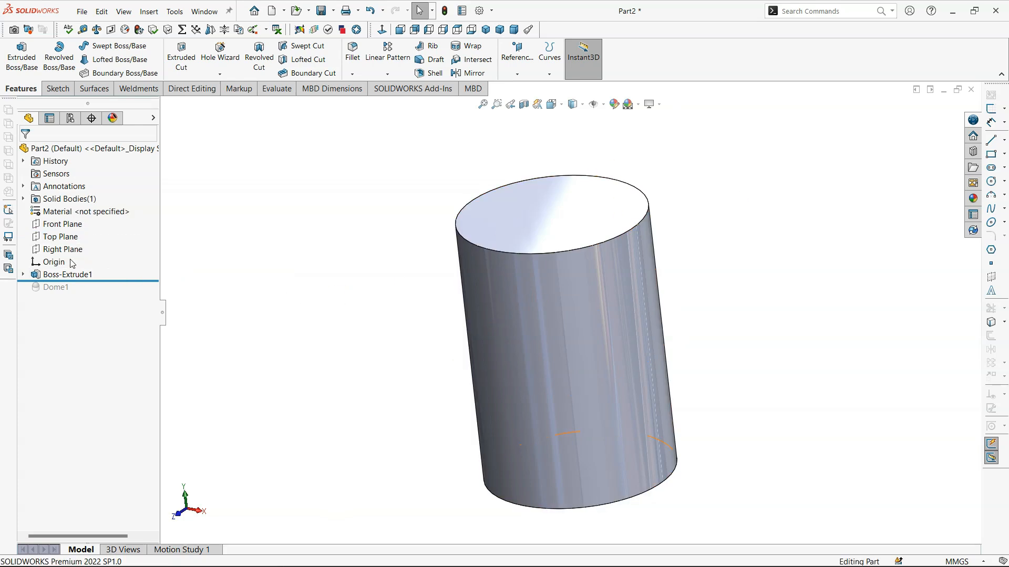
left_click(72, 225)
left_click(75, 214)
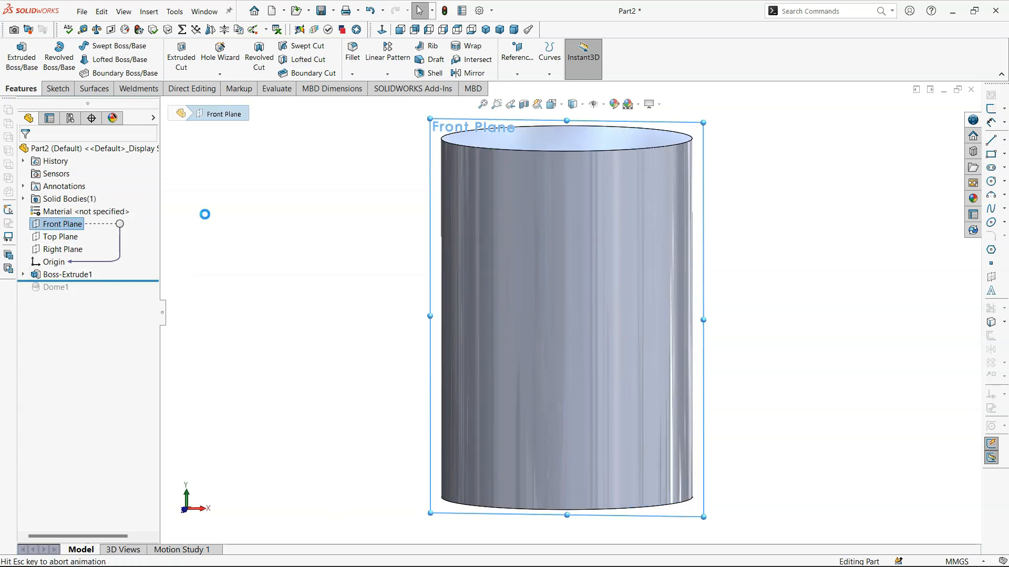
left_click(933, 122)
left_click_drag(131, 278, 131, 265)
left_click(68, 211)
left_click(71, 199)
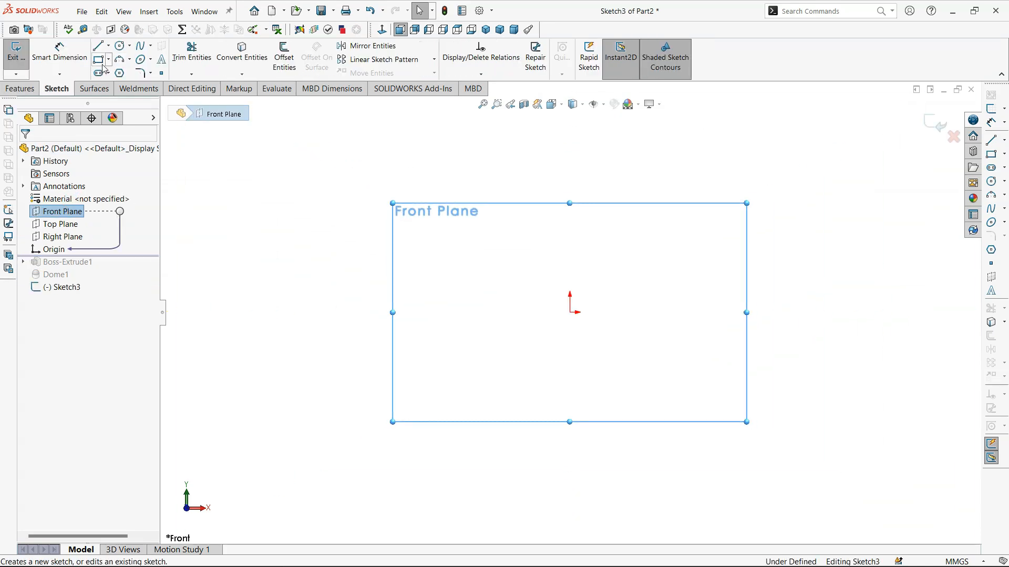
- Sketch a horizontal base line about 82 mm long through the origin and a vertical line about 9 mm tall at its left end
left_click(98, 46)
left_click_drag(494, 312, 659, 312)
key("Escape")
left_click(120, 59)
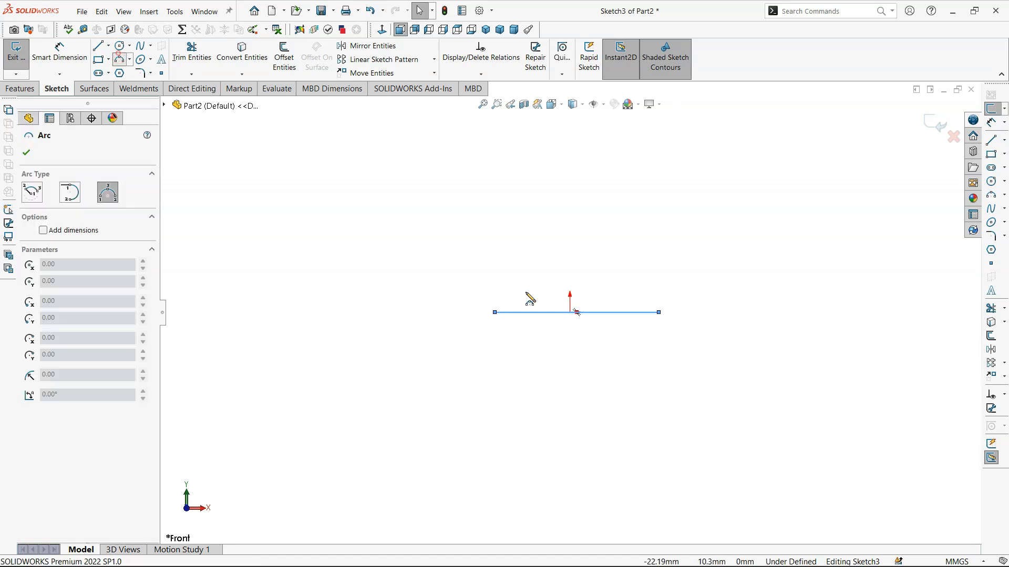
key("Escape")
key("l")
left_click_drag(494, 312, 494, 294)
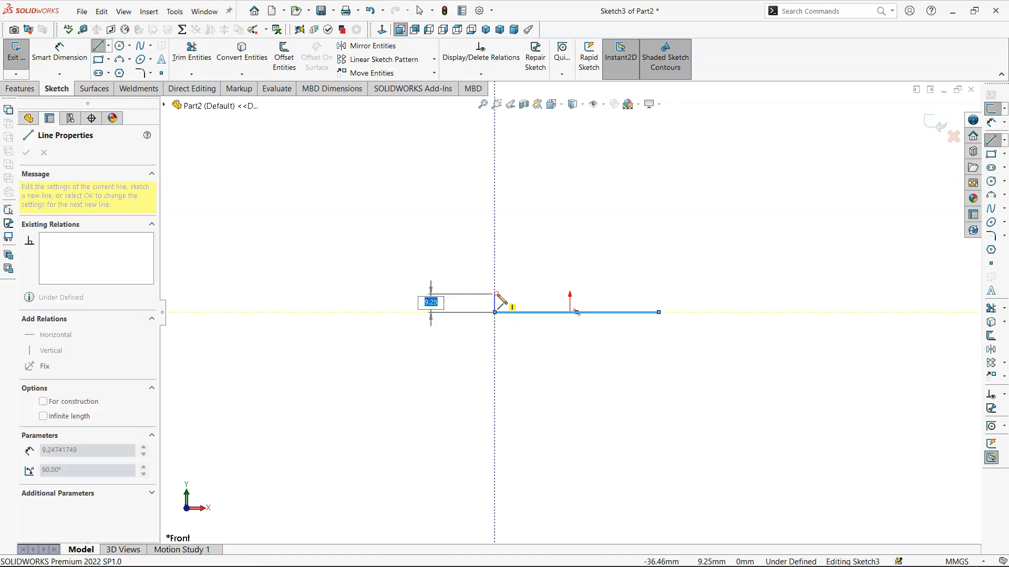
key("Escape")
- Close the profile with three connected 3-point arcs forming a hump from the vertical line's upper end to the base line's right end
left_click(120, 60)
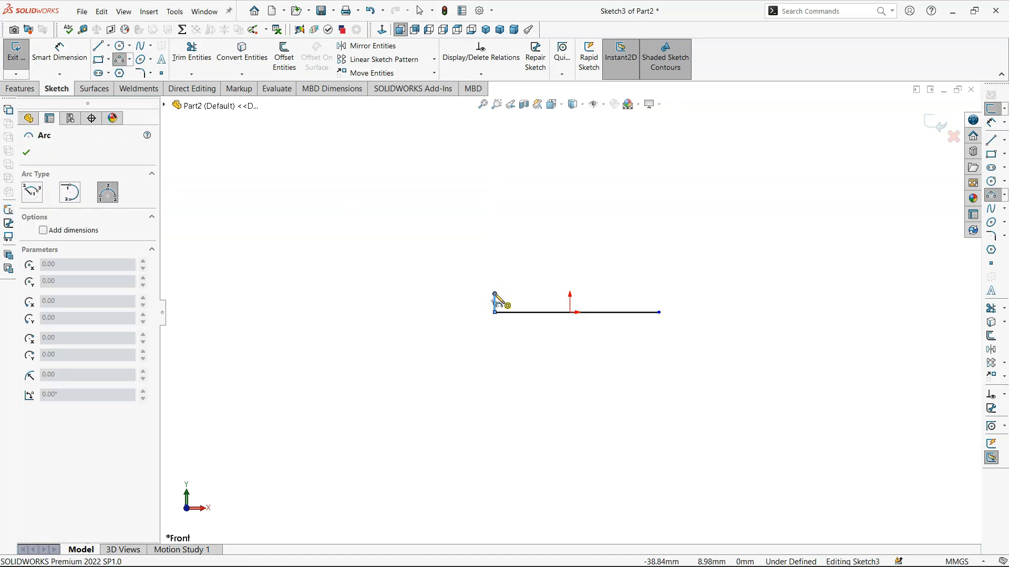
left_click(550, 257)
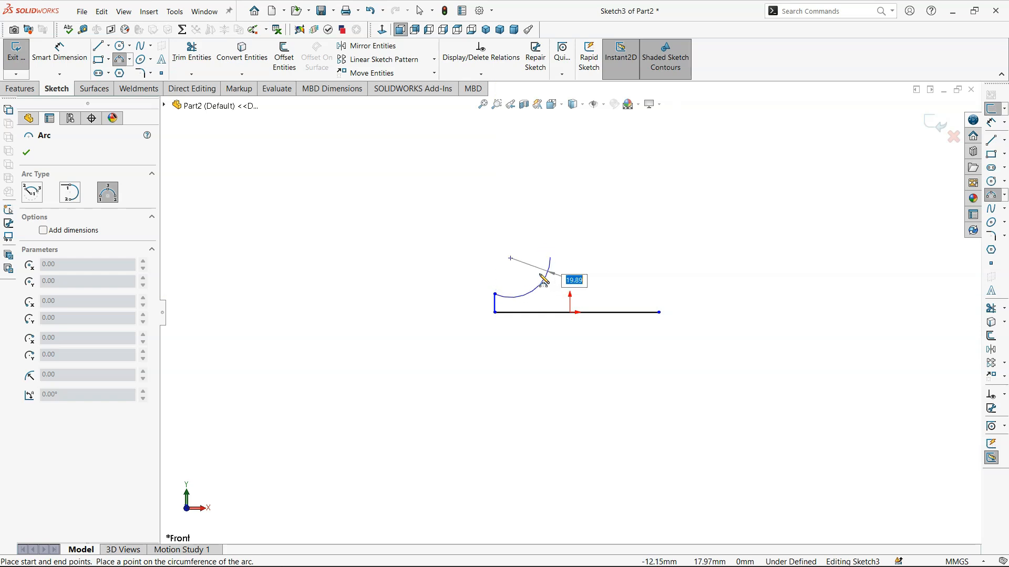
left_click(537, 271)
left_click(550, 257)
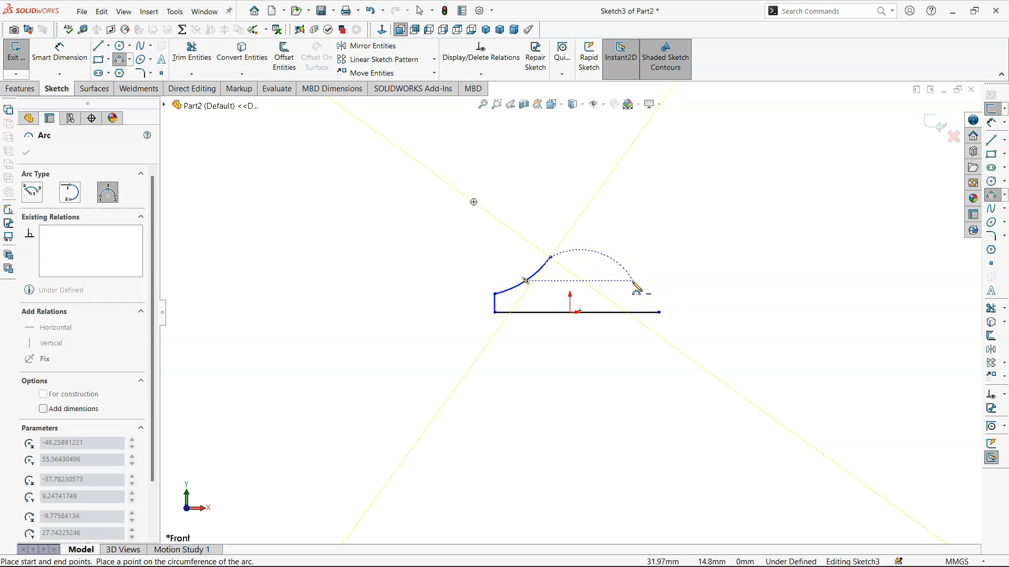
left_click(632, 280)
left_click(609, 257)
left_click(632, 281)
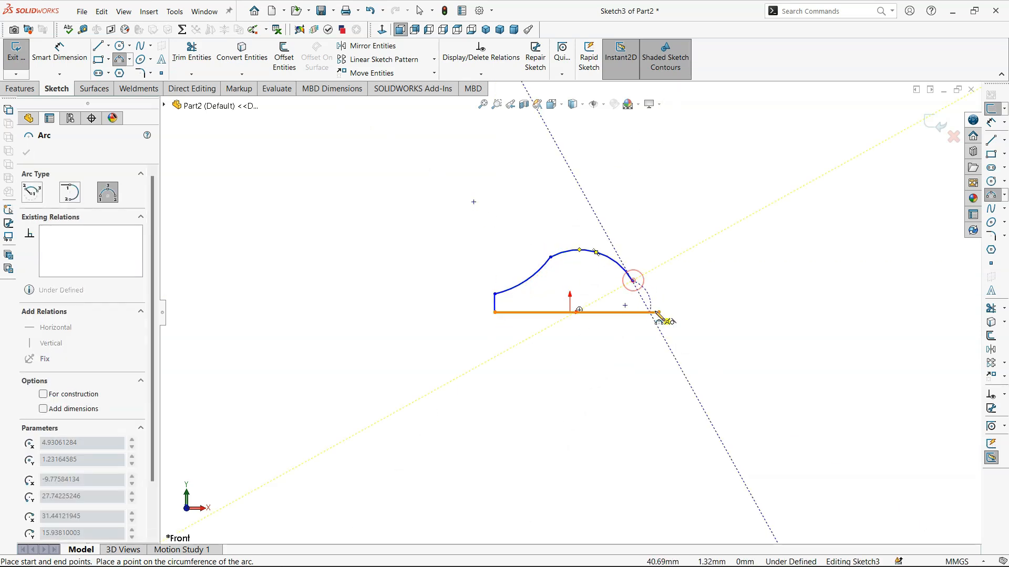
left_click(659, 313)
left_click(644, 299)
key("Escape")
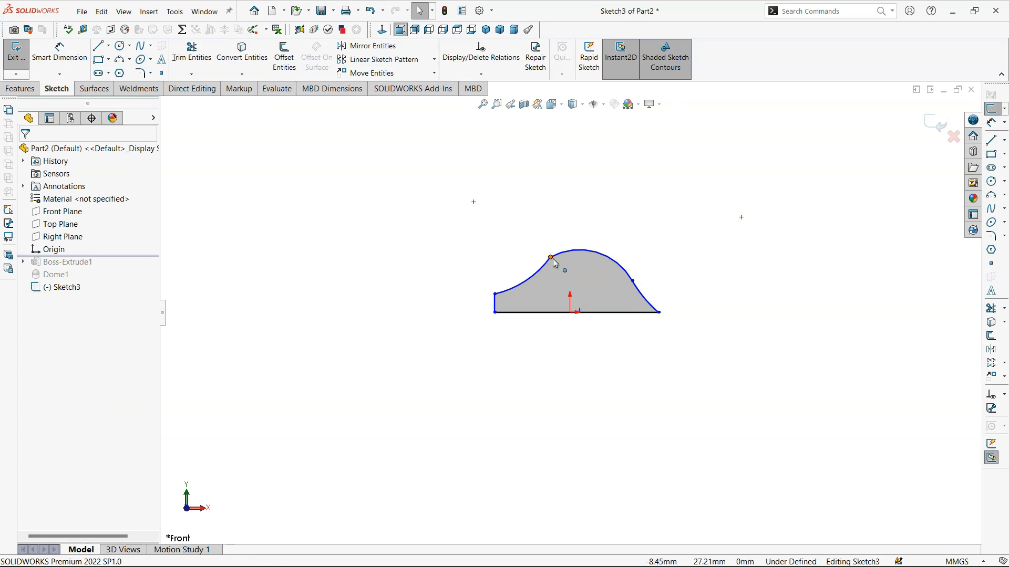
- Add tangent relations at the joints between the arcs and between the last arc and the base line
left_click(550, 257)
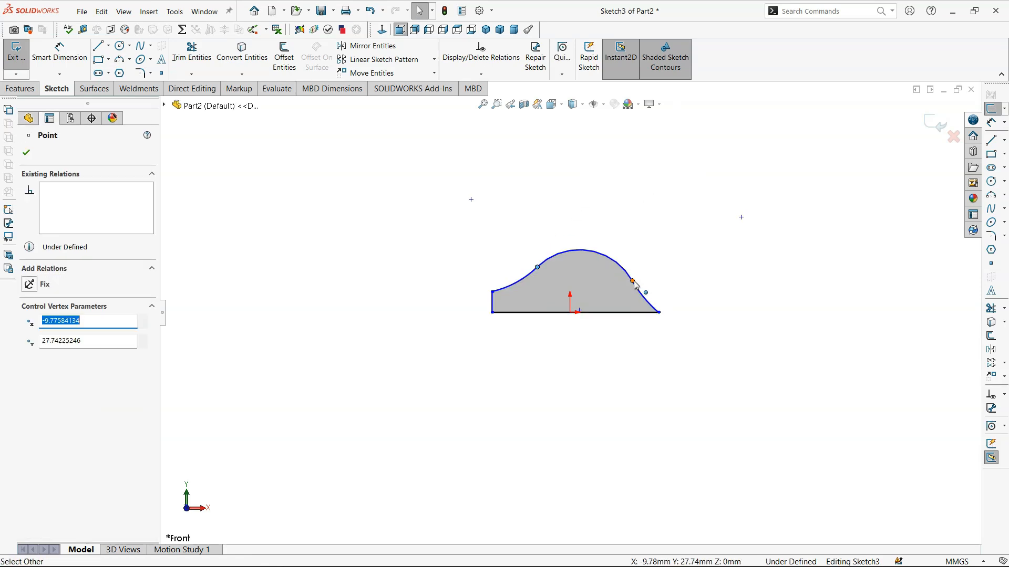
left_click(659, 312)
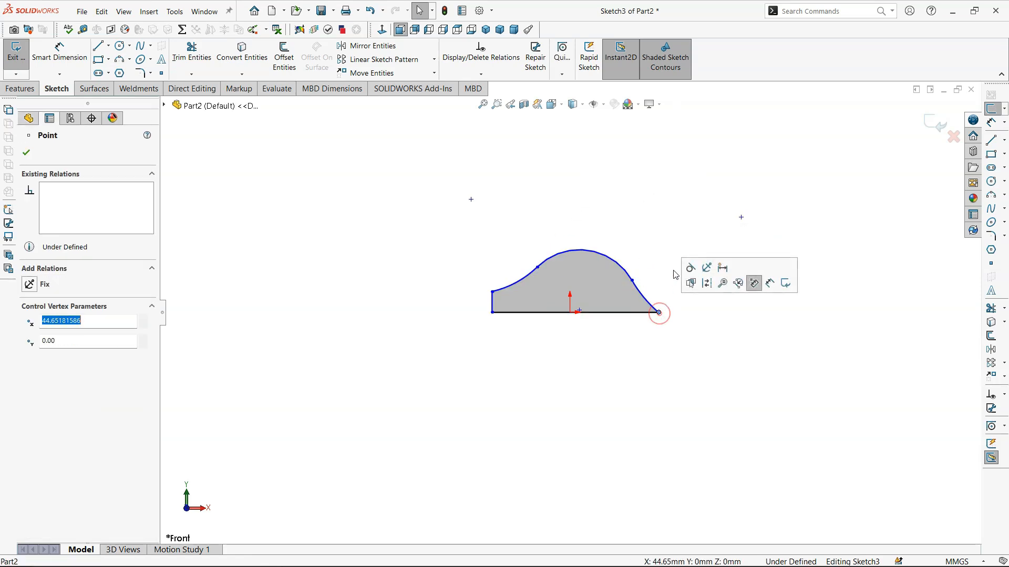
left_click(691, 269)
left_click(391, 172)
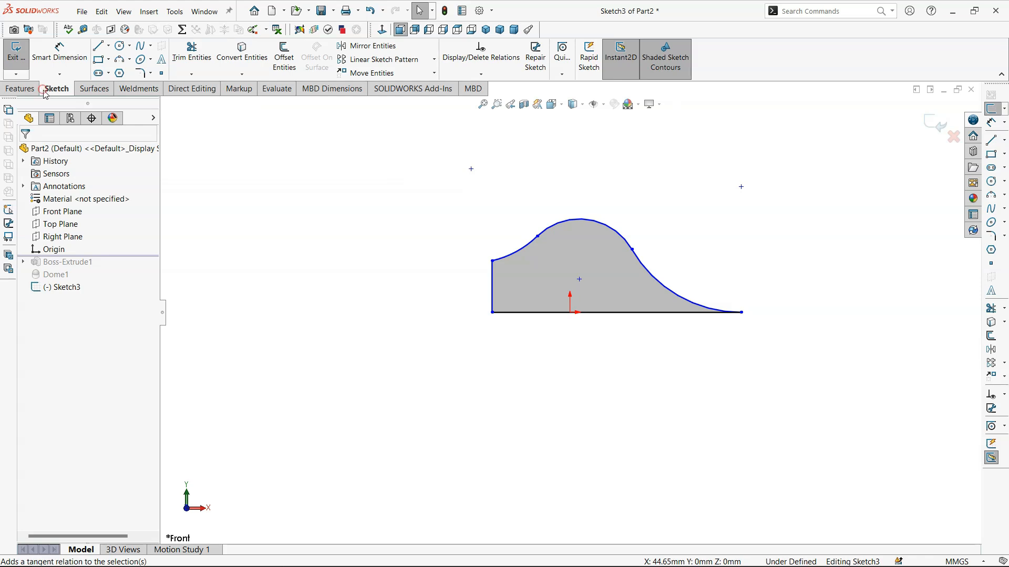
- Extrude the hump profile as a boss using Mid Plane with a depth of 70 mm
left_click(23, 88)
left_click(21, 57)
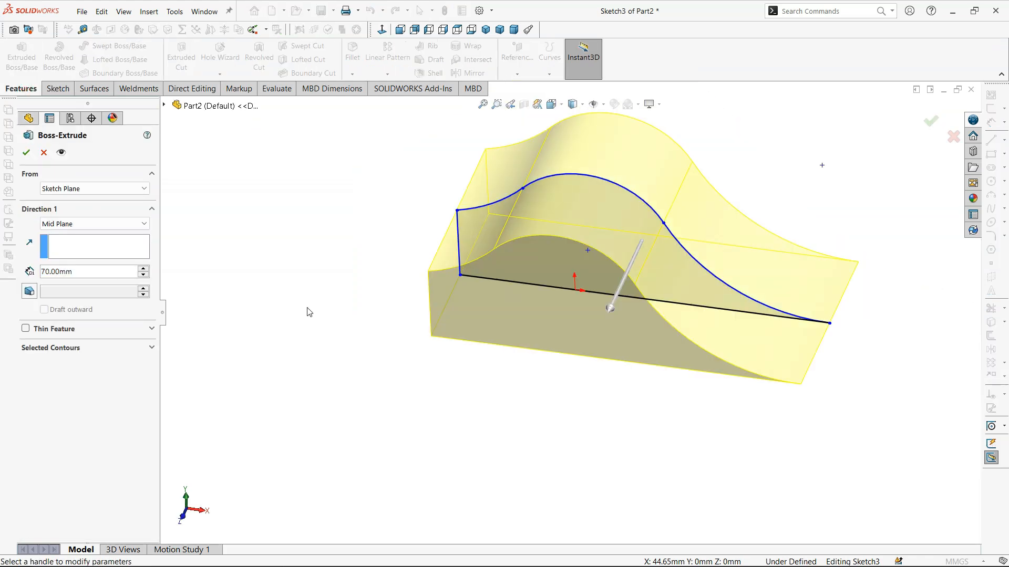
left_click(26, 152)
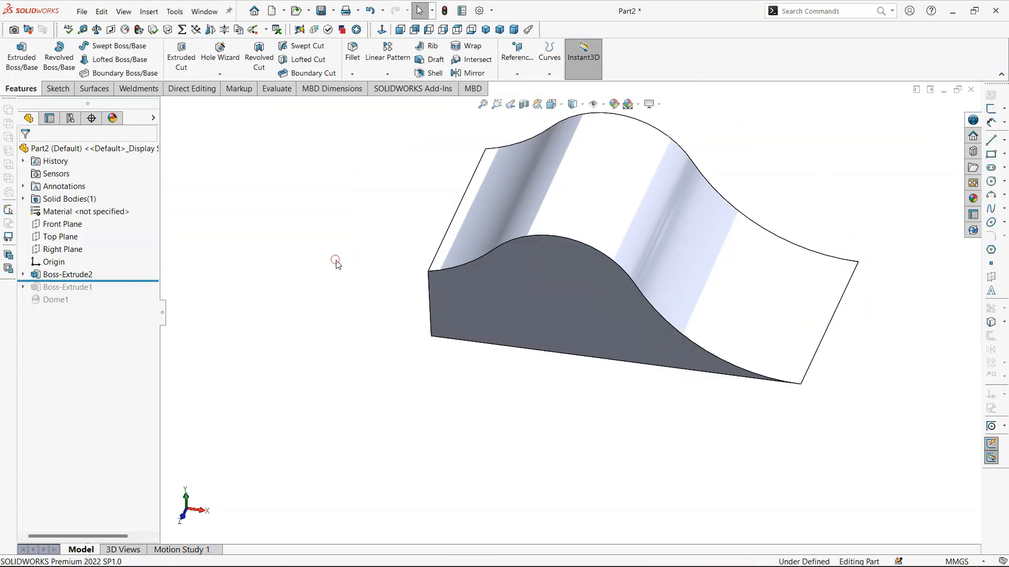
- Add a Dome feature with a height of 20 mm to the convex hump face of the new block
left_click(148, 10)
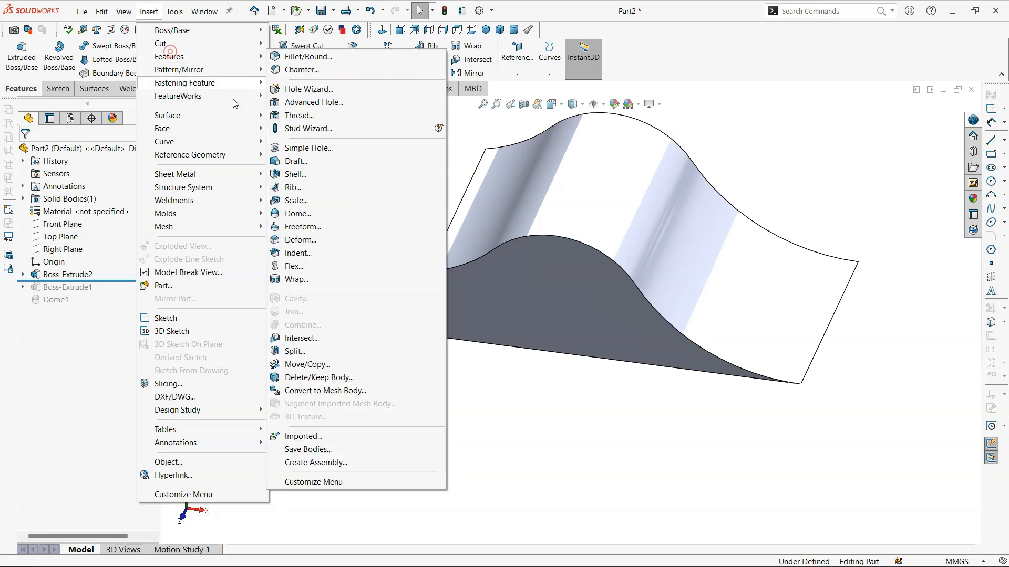
mouse_move(210, 56)
left_click(330, 213)
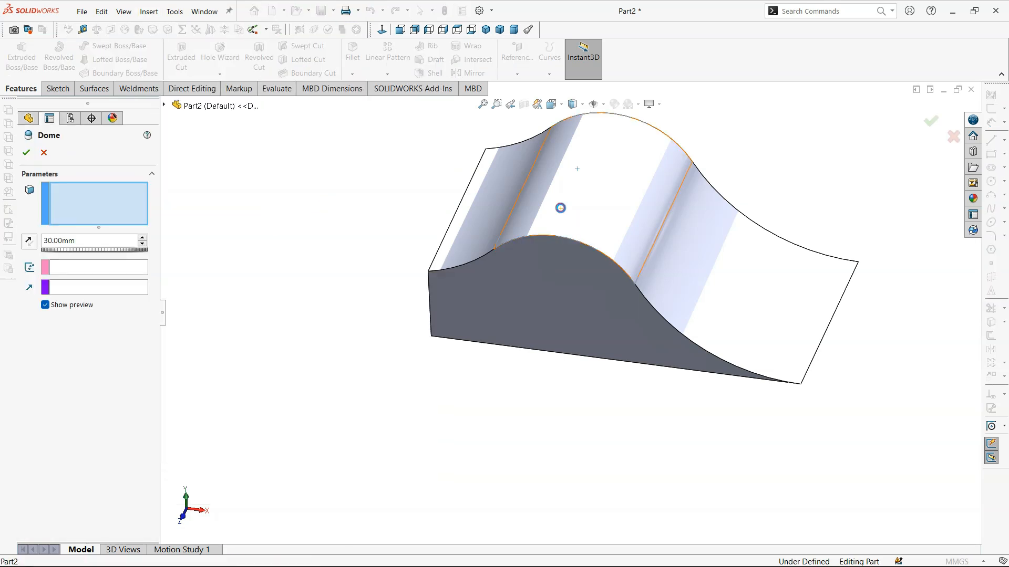
left_click(471, 232)
middle_click_drag(461, 232, 538, 273)
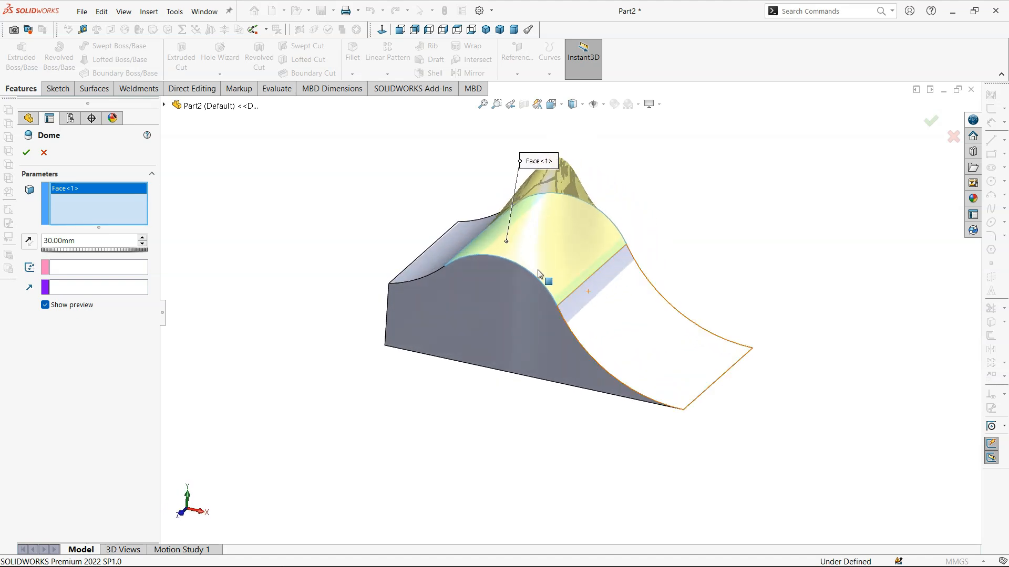
left_click(142, 246)
left_click(26, 152)
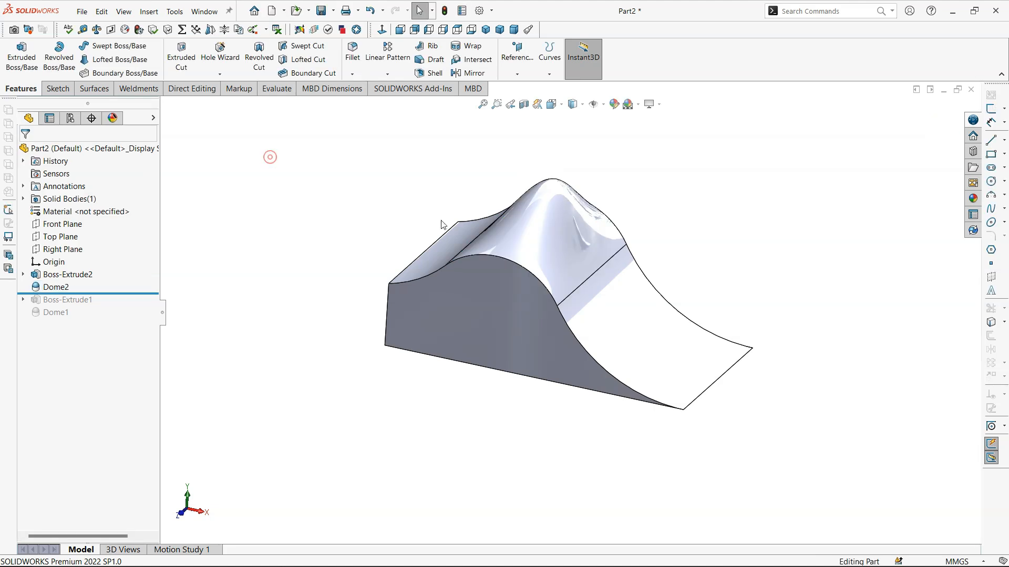
- Edit the dome on the hump face to reverse its direction and inspect the concave recess
middle_click_drag(270, 155, 266, 270)
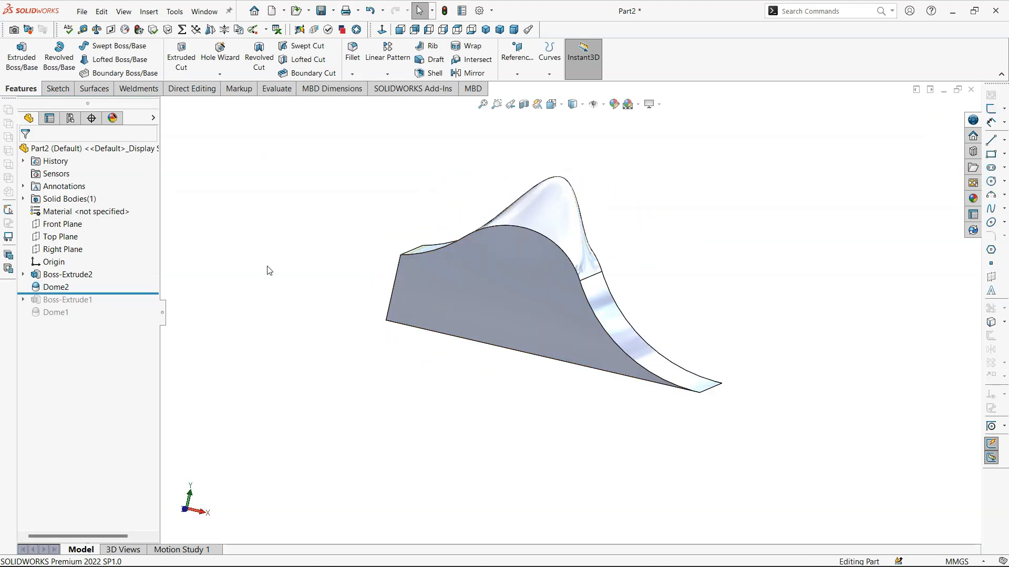
left_click(55, 287)
left_click(52, 250)
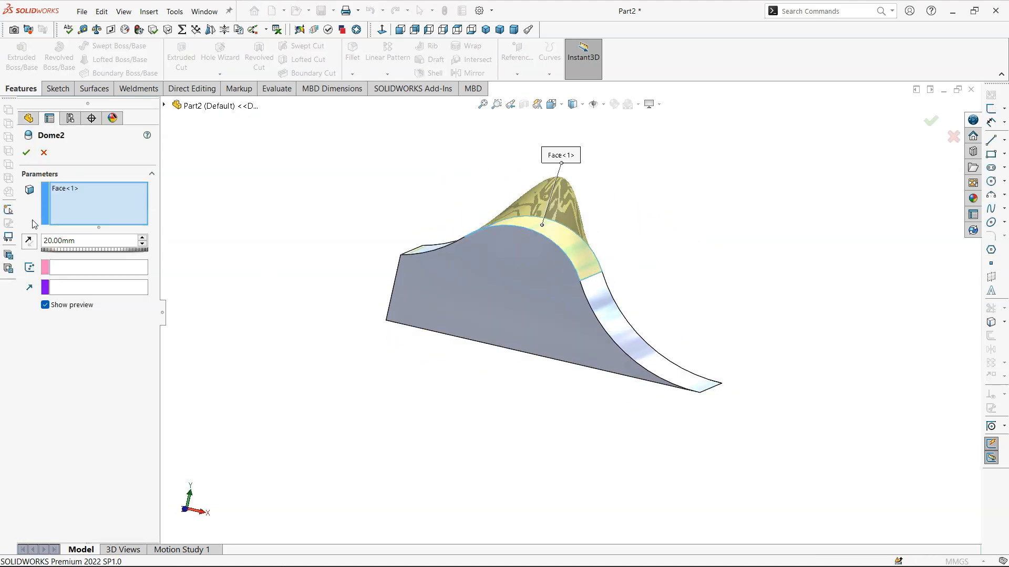
left_click(27, 152)
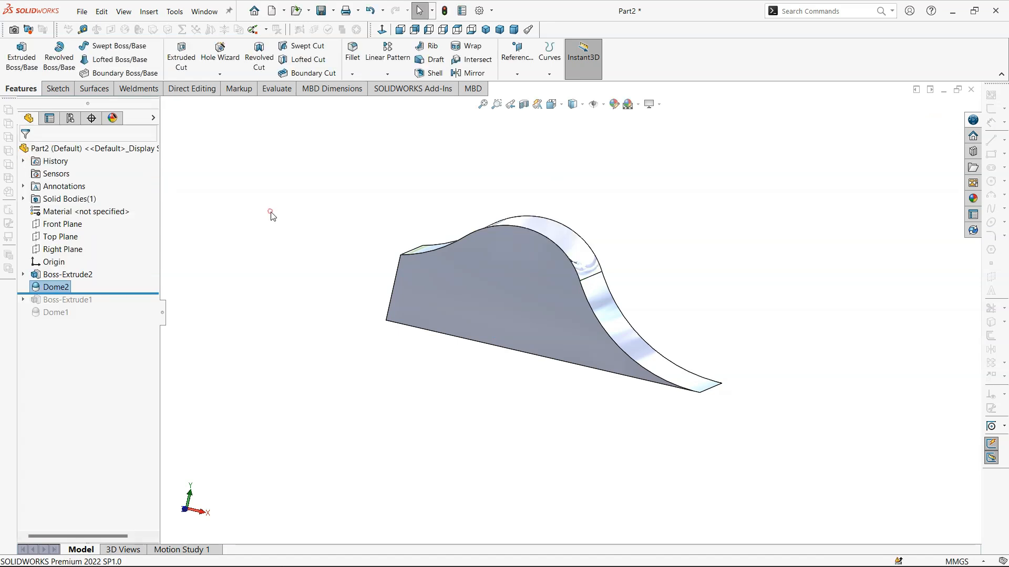
middle_click_drag(270, 214, 422, 272)
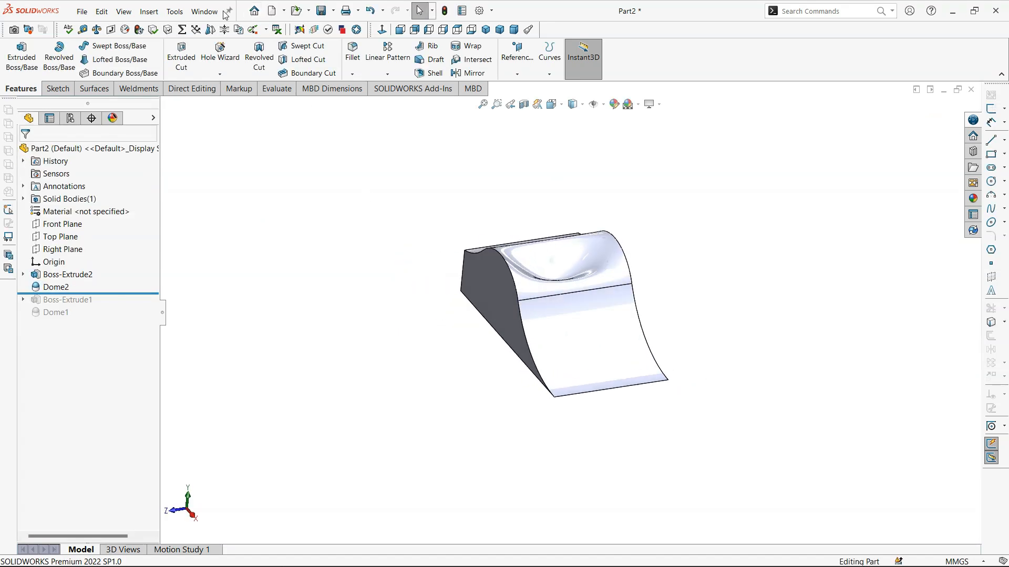
- Try to add a 20 mm dome with reversed direction to the flat side face of the hump block
left_click(157, 13)
mouse_move(172, 56)
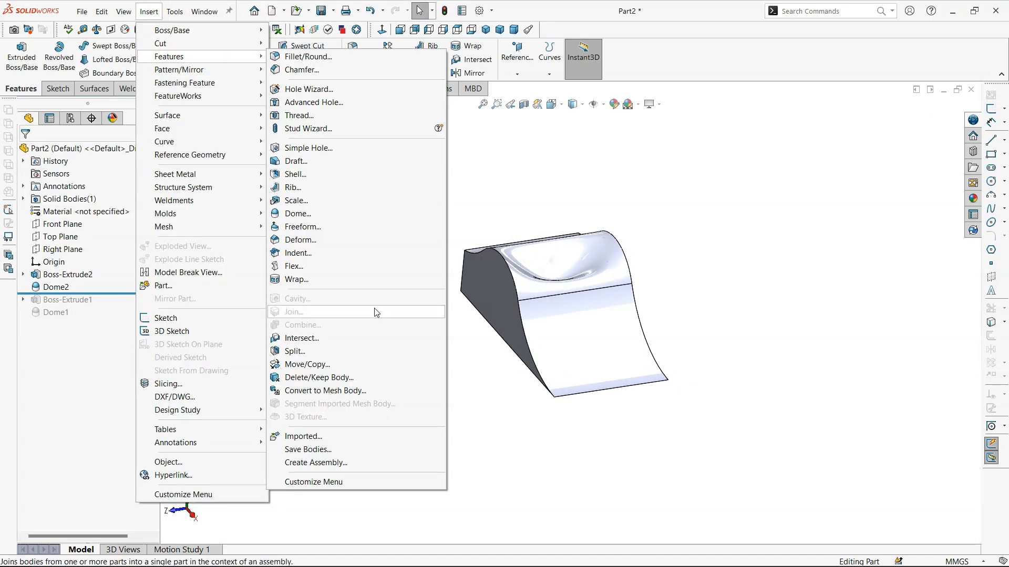
left_click(310, 214)
left_click(483, 272)
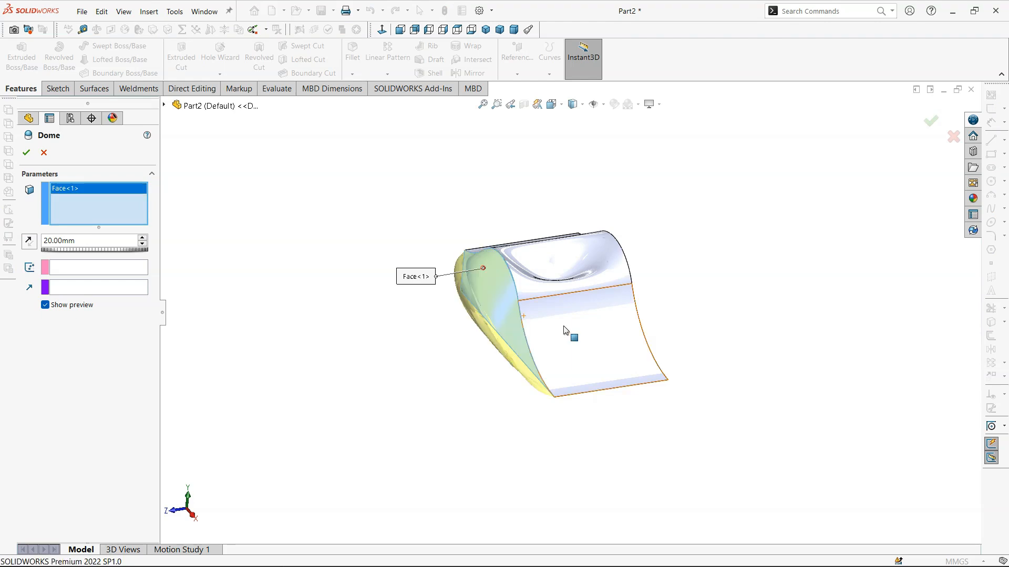
middle_click_drag(534, 326, 569, 324)
left_click(29, 241)
scroll(548, 341, "down", 3)
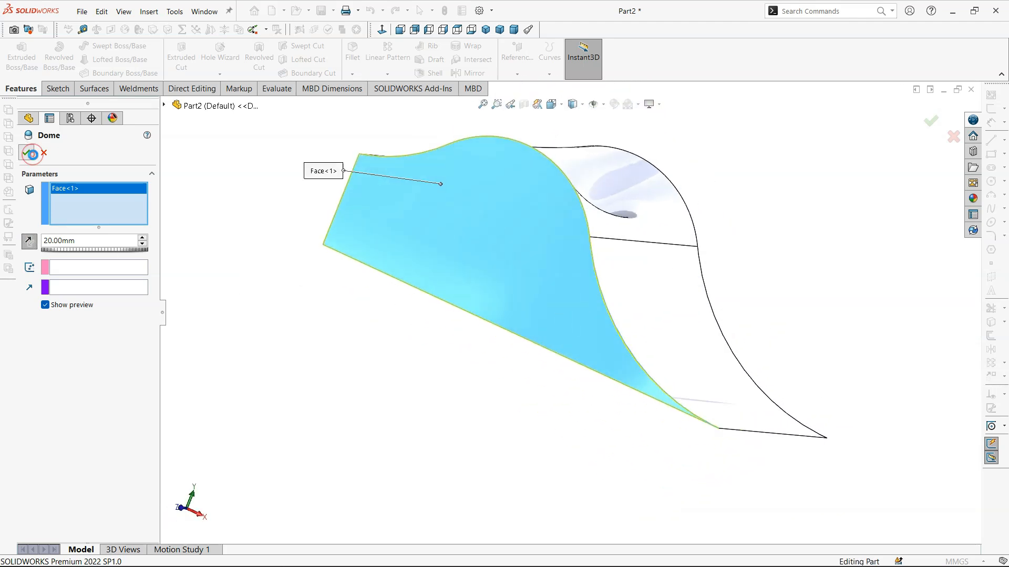
- Examine the selected side face's outline and the sharp corner where the concave curve meets the base
scroll(427, 309, "up", 6)
scroll(645, 300, "down", 5)
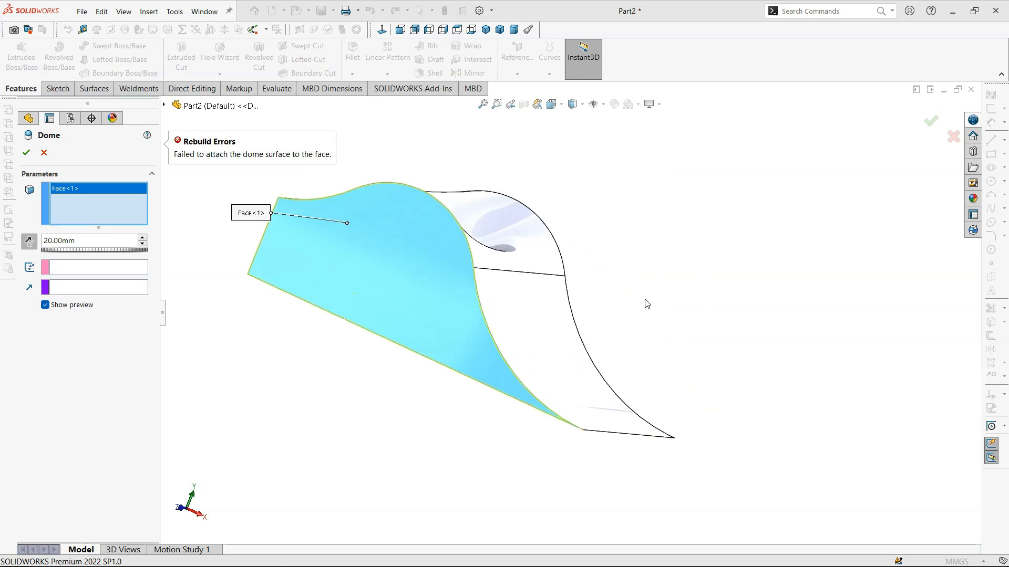
middle_click_drag(645, 303, 513, 338)
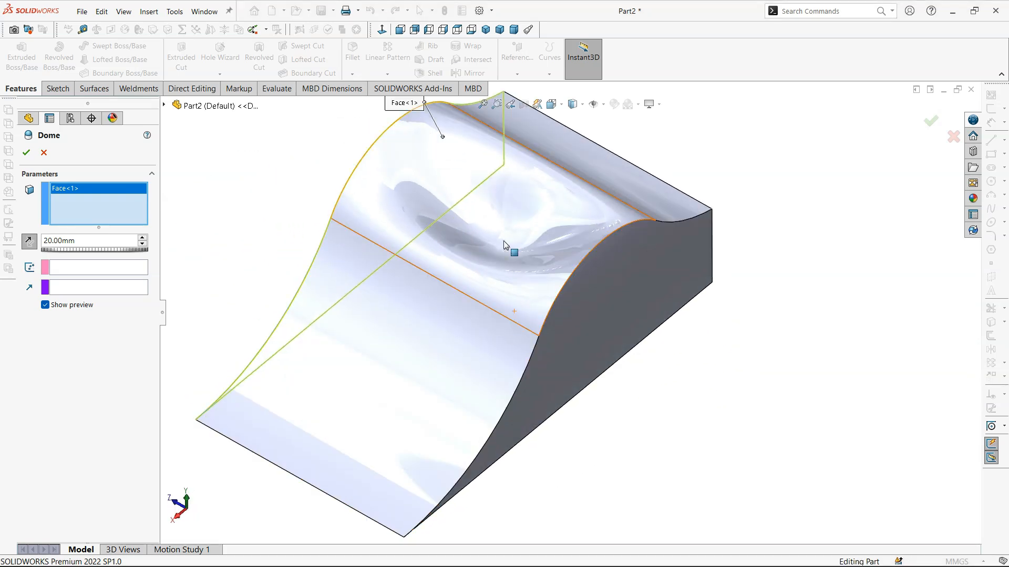
scroll(594, 344, "up", 5)
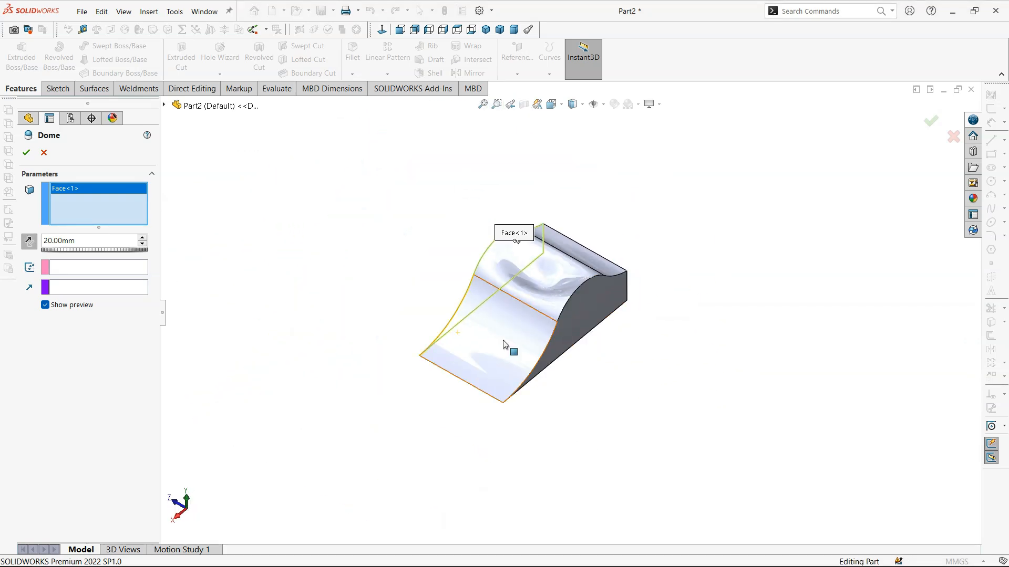
middle_click_drag(503, 342, 566, 331)
scroll(509, 362, "down", 5)
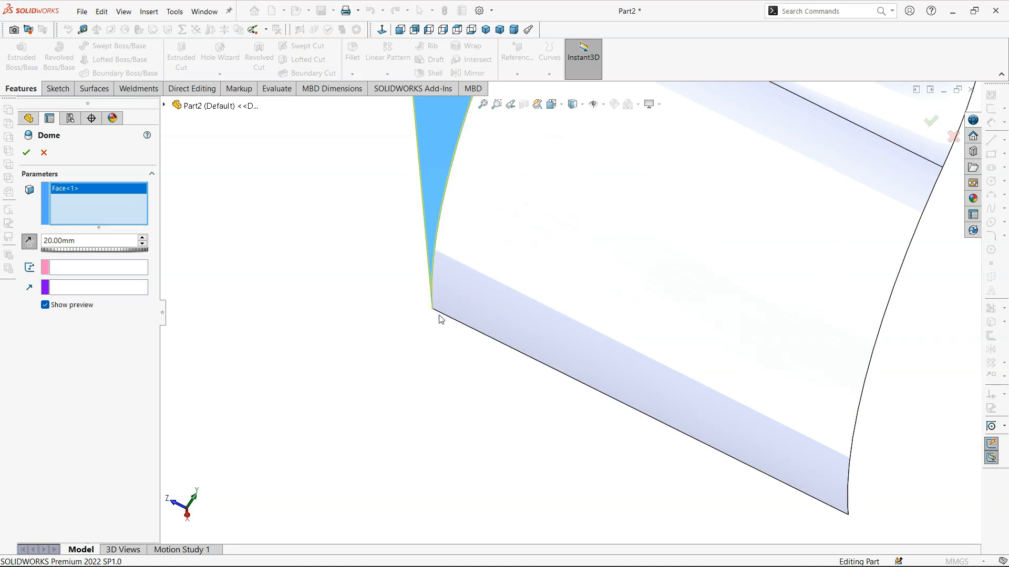
scroll(415, 304, "up", 3)
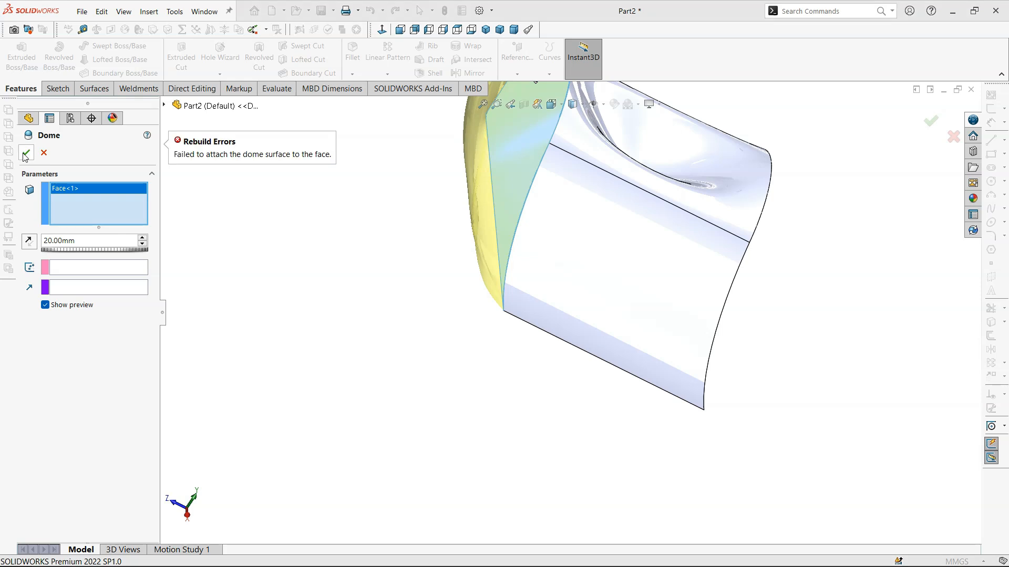
- Try the outward side-face dome with a height of 10 mm and abandon the feature
scroll(498, 254, "up", 4)
scroll(548, 247, "down", 3)
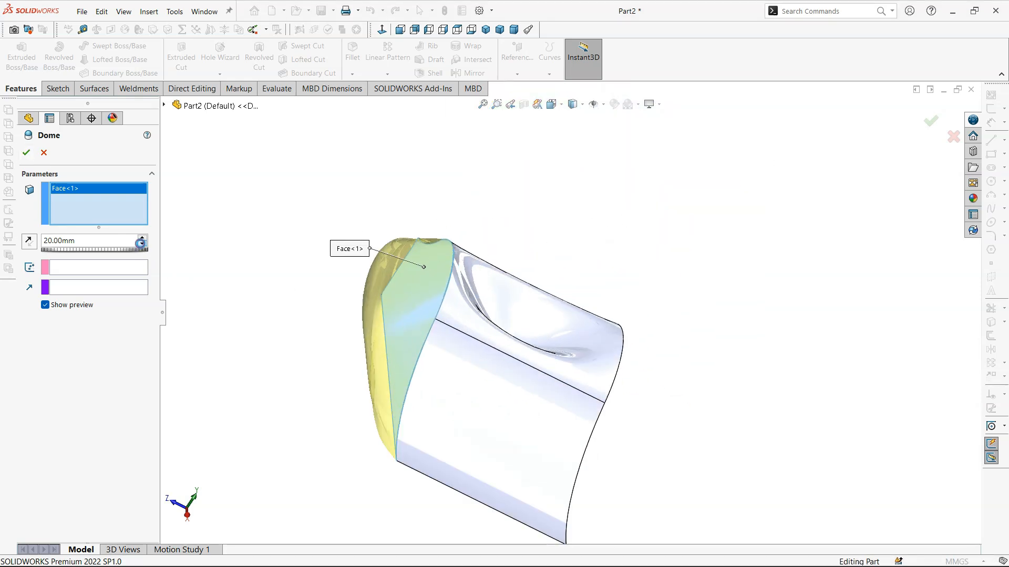
left_click(142, 245)
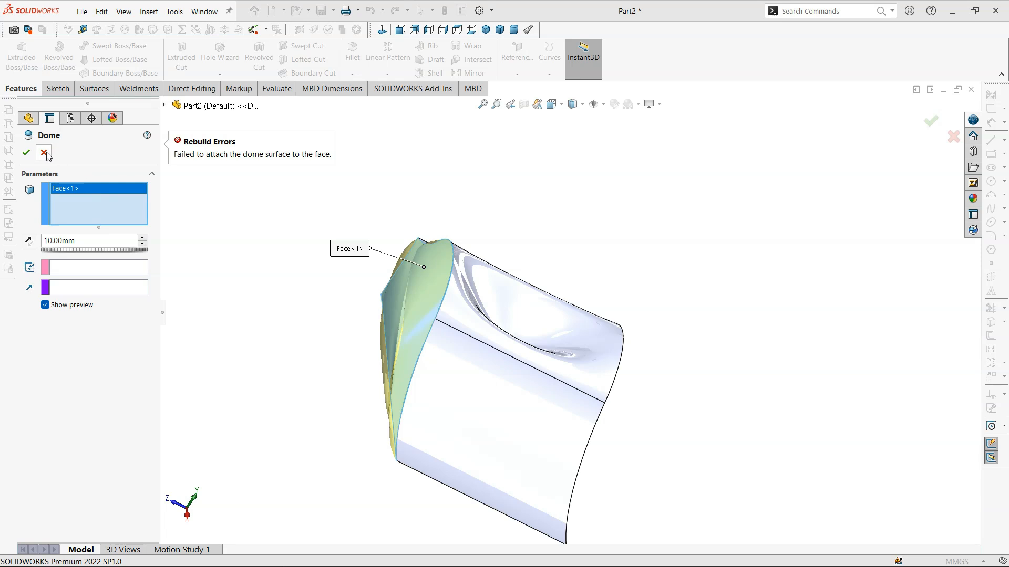
left_click(44, 153)
- Open the hump block's profile sketch for editing and delete the concave arc that meets the base line
left_click(84, 271)
left_click(101, 246)
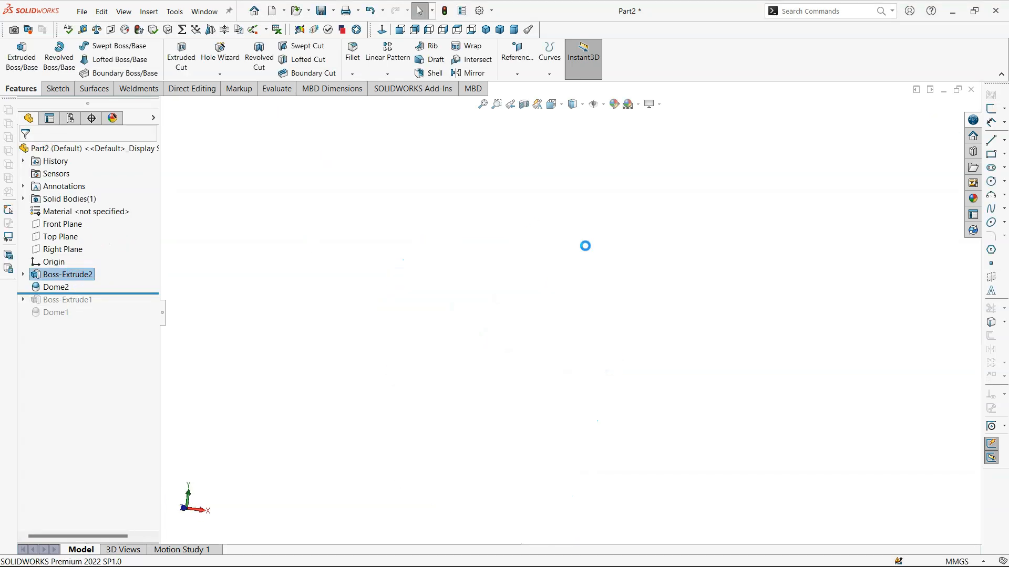
scroll(708, 315, "down", 5)
left_click(666, 318)
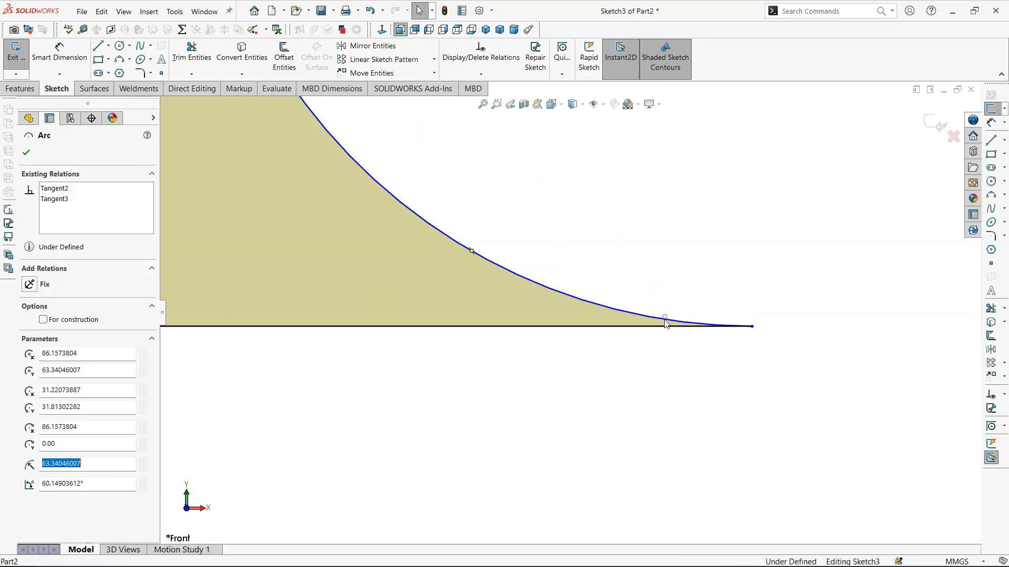
key("Delete")
- Draw a short vertical line upward from the base line's end beneath the removed arc
key("l")
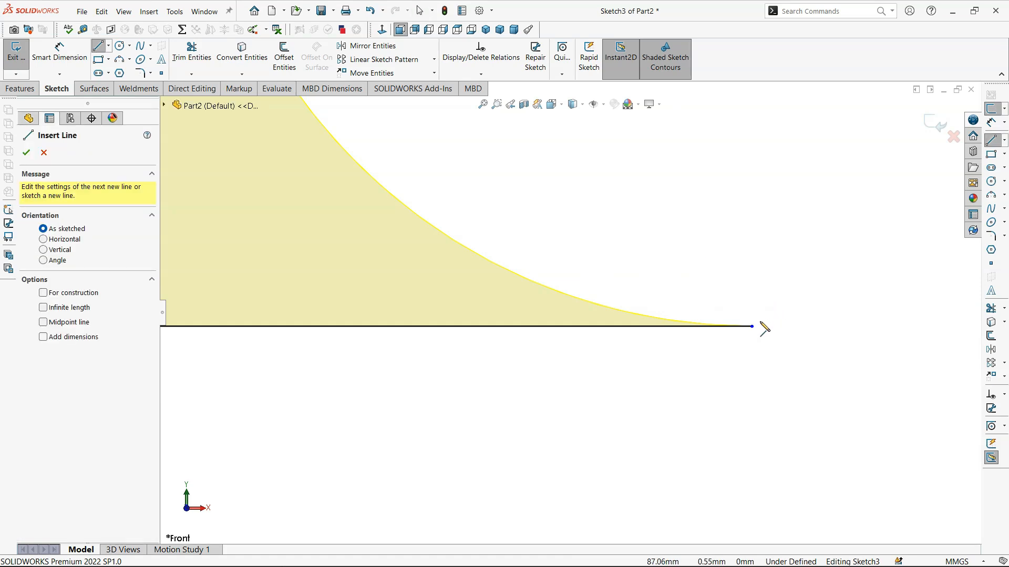
left_click(752, 326)
left_click(751, 231)
key("Escape")
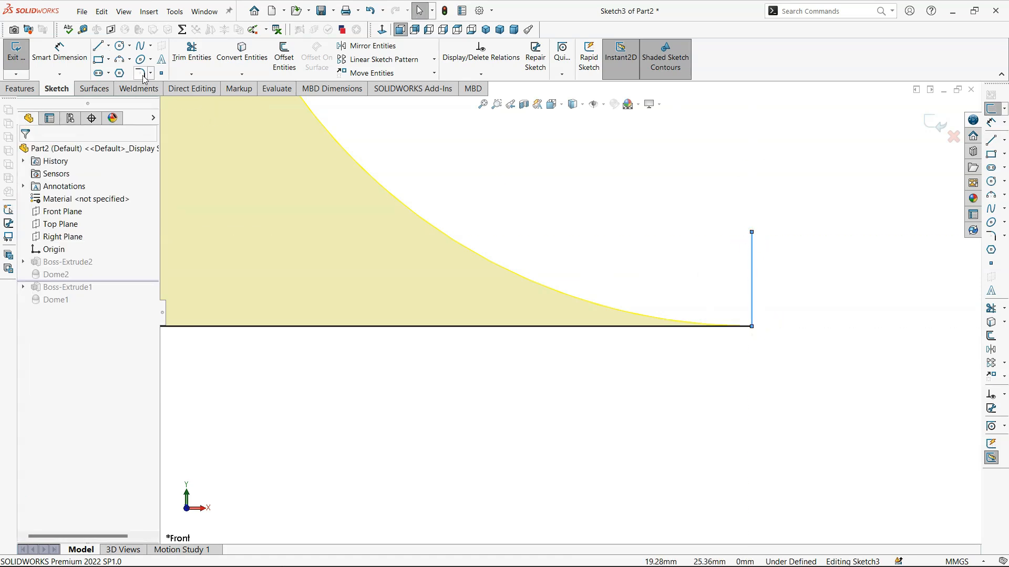
- Draw a concave 3-point arc of about 77 mm radius between the new vertical line's upper end and the hump arc's end
left_click(120, 60)
left_click(752, 232)
scroll(618, 206, "up", 5)
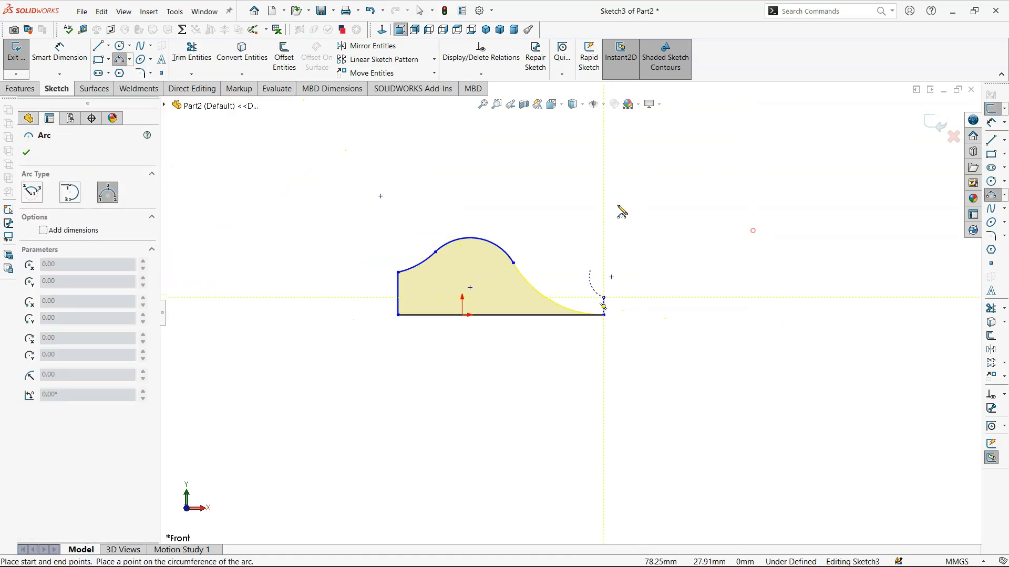
left_click(576, 292)
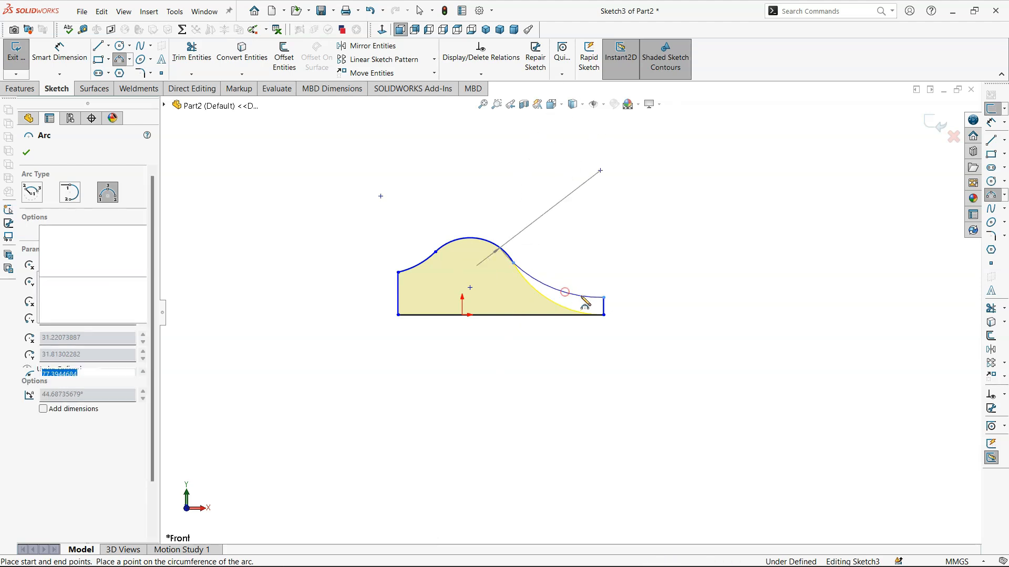
key("Escape")
- Make the hump arc and the new concave arc tangent at their shared point and exit the sketch
left_click(512, 261)
left_click(543, 210)
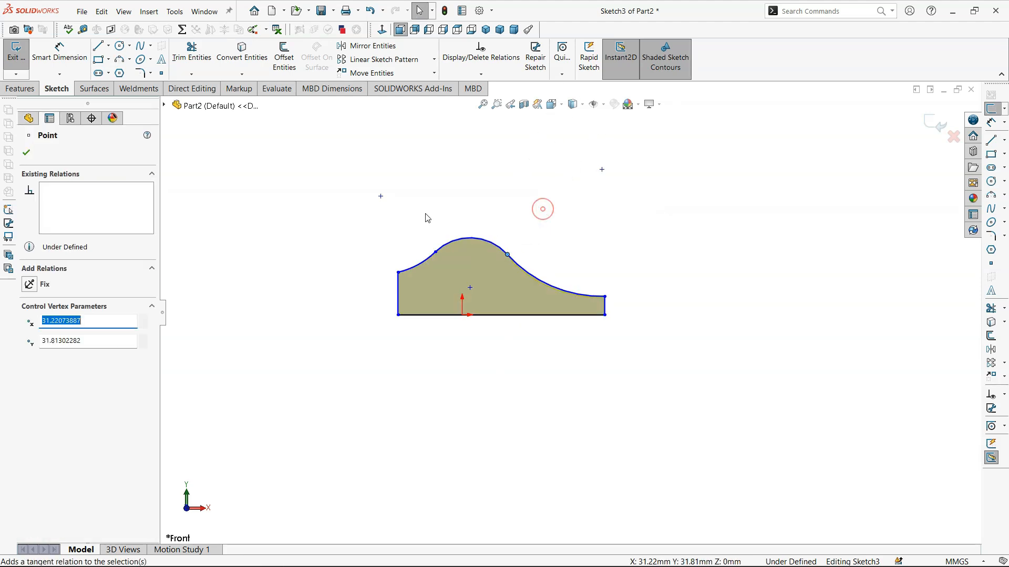
left_click(425, 214)
left_click(922, 120)
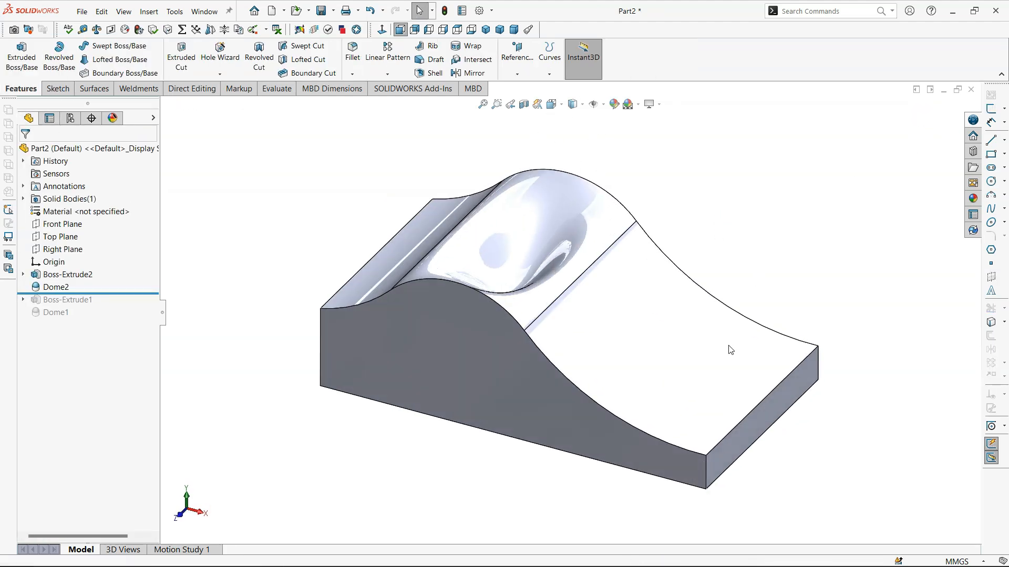
- Add a Dome feature with a height of 20 mm to the flat side face of the reshaped block and inspect its bulge
left_click(148, 12)
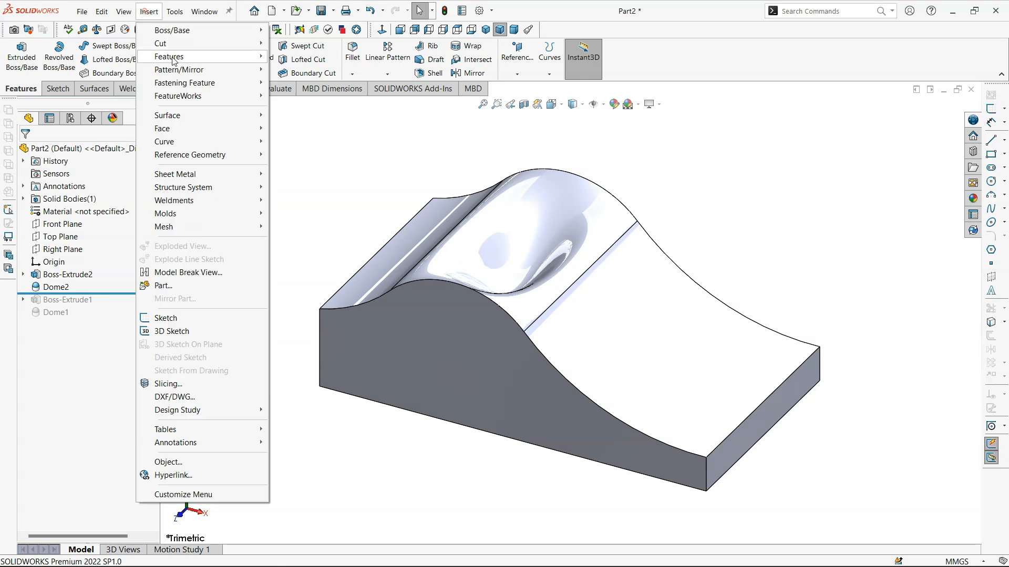
mouse_move(173, 57)
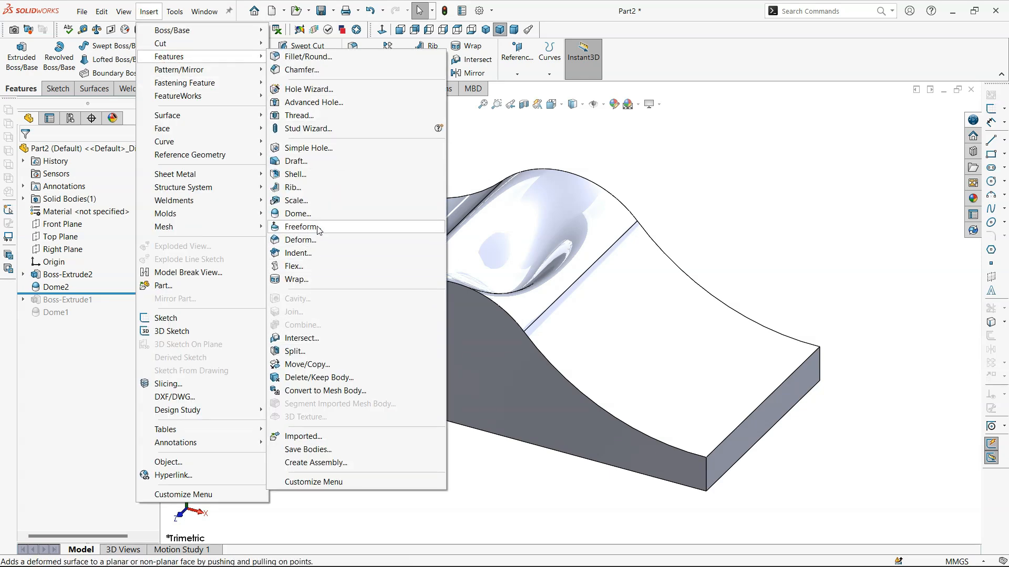
left_click(298, 213)
left_click(447, 335)
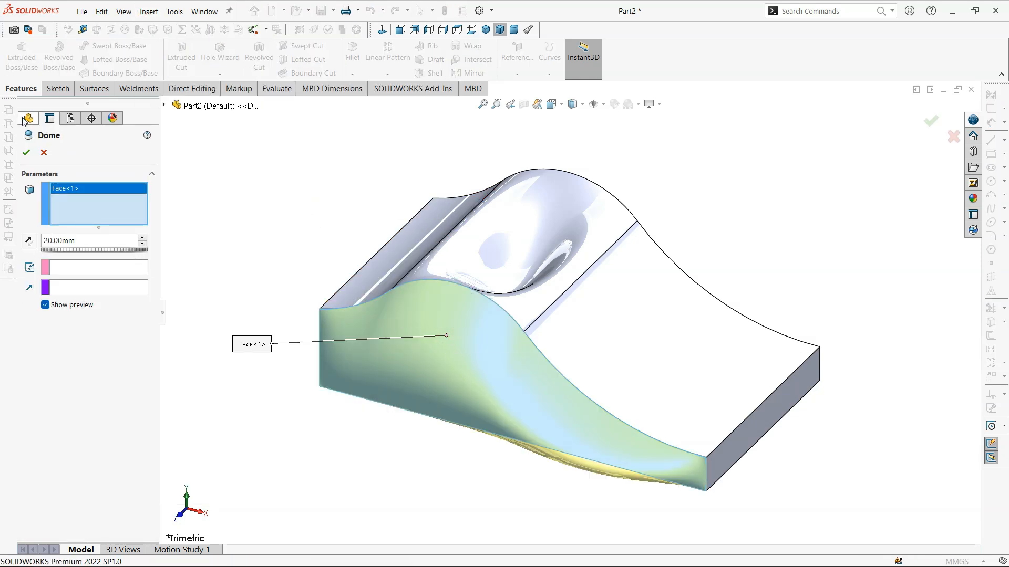
left_click(26, 153)
middle_click_drag(331, 200, 500, 377)
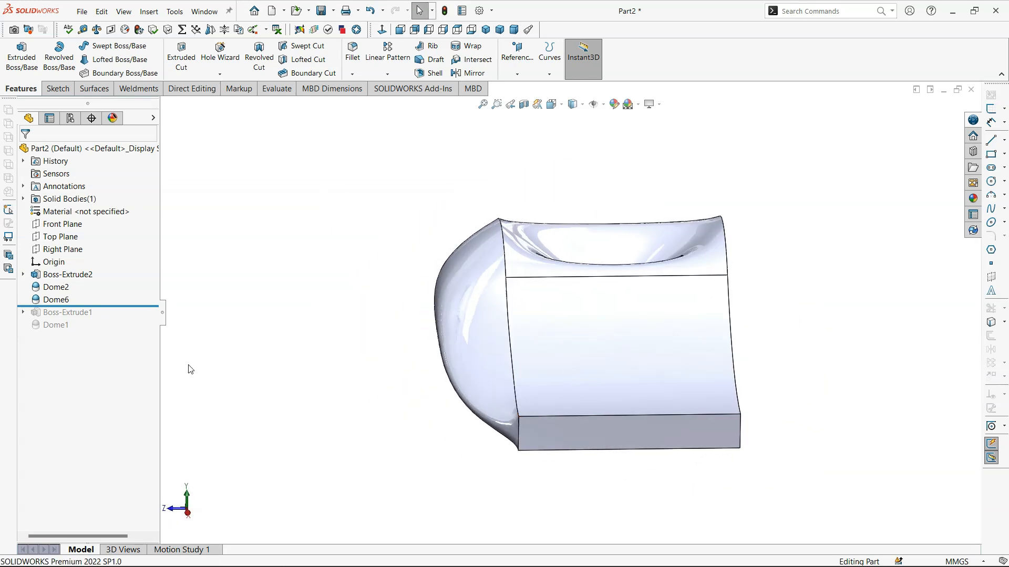